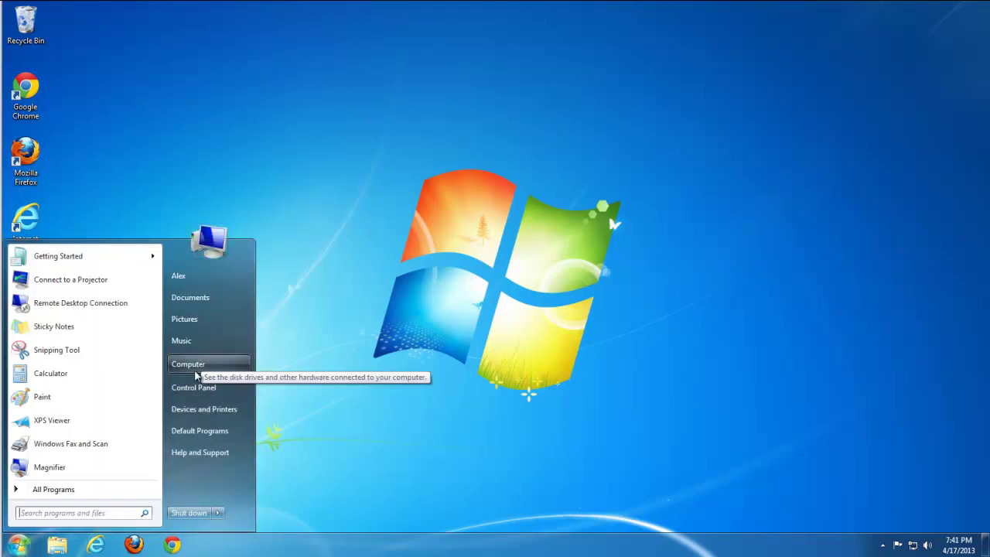
# - Uninstall FaceSmooch Smileys from Control Panel's Uninstall a program list, then close the list
pyautogui.click(192, 390)
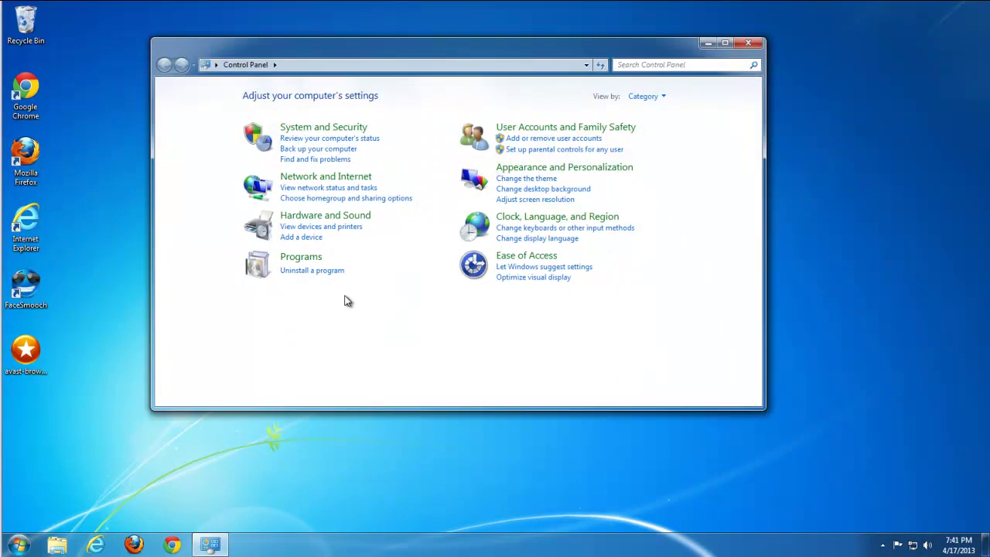
pyautogui.click(309, 271)
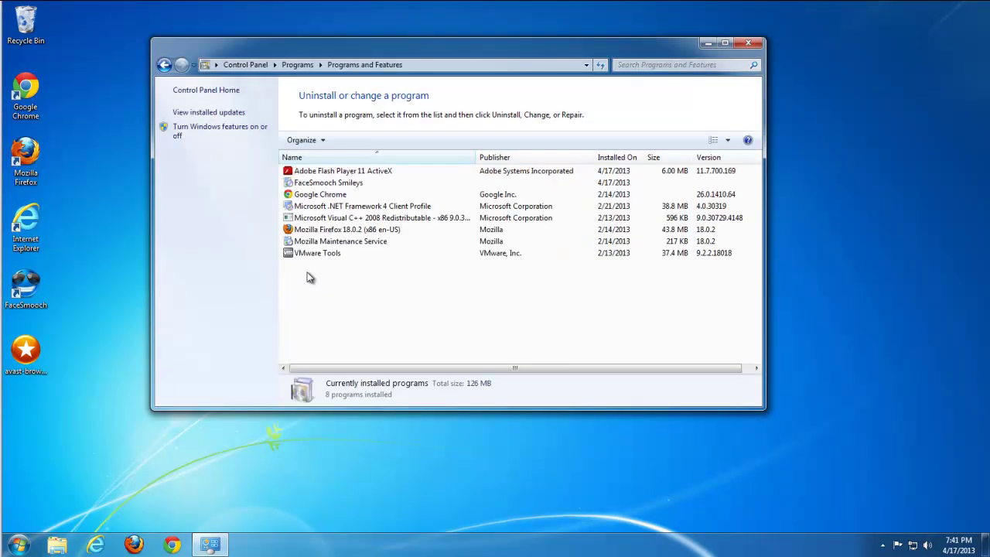
pyautogui.click(331, 184)
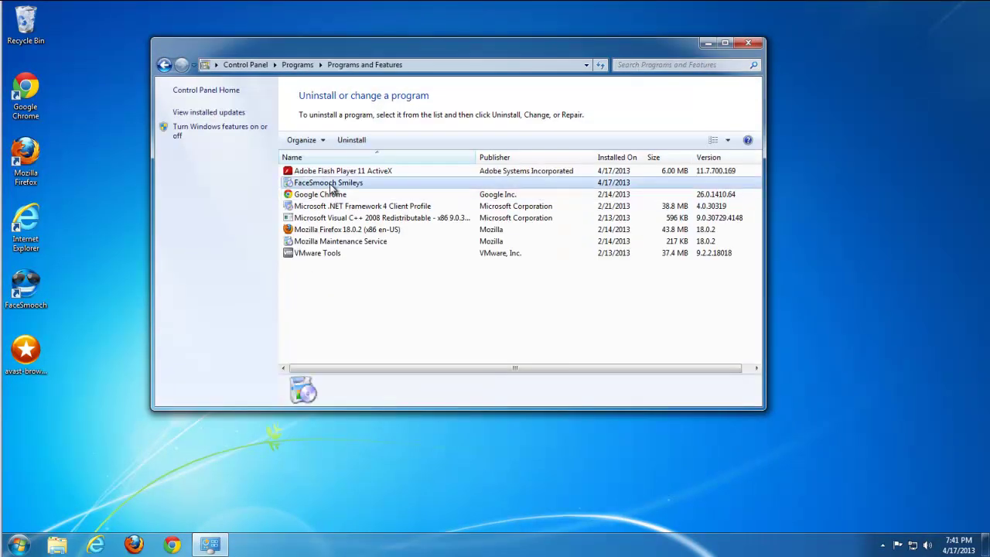
pyautogui.click(352, 140)
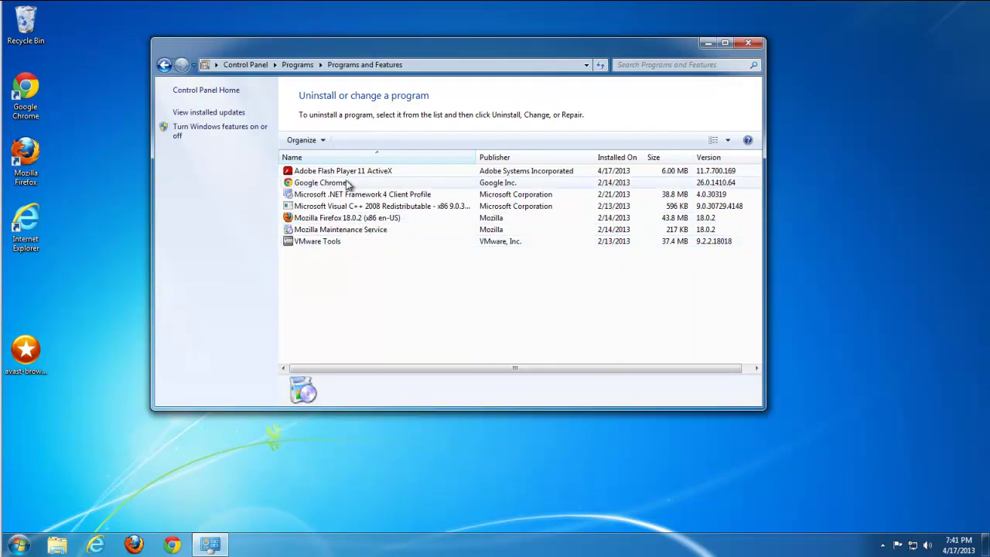
pyautogui.click(747, 43)
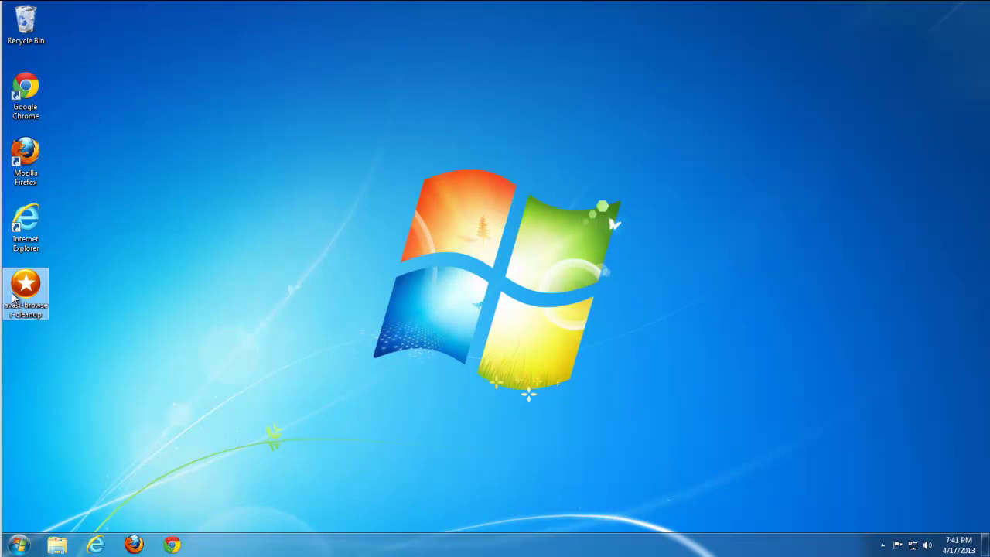
# - Launch Avast Browser Cleanup as administrator and approve the UAC prompt
pyautogui.rightClick(17, 291)
pyautogui.click(28, 313)
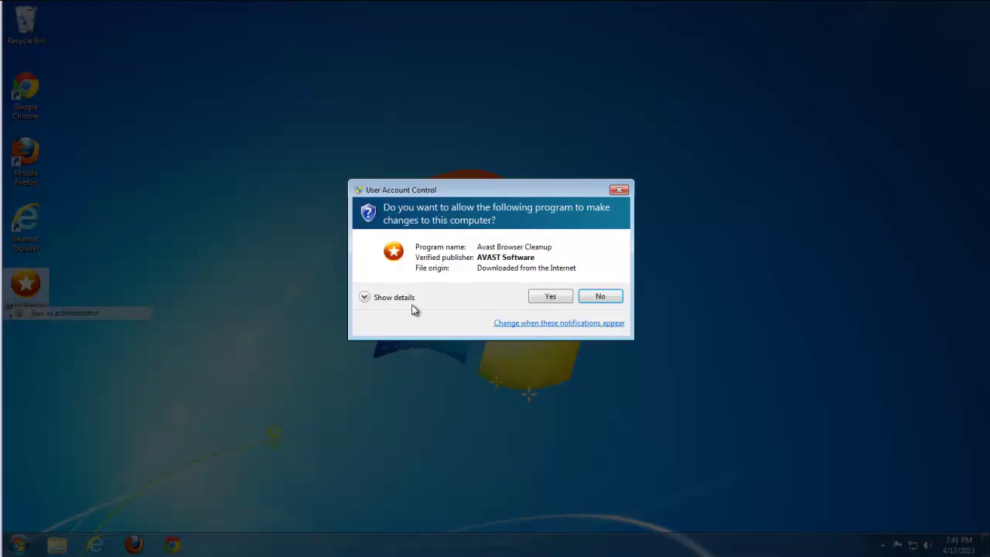
pyautogui.click(559, 295)
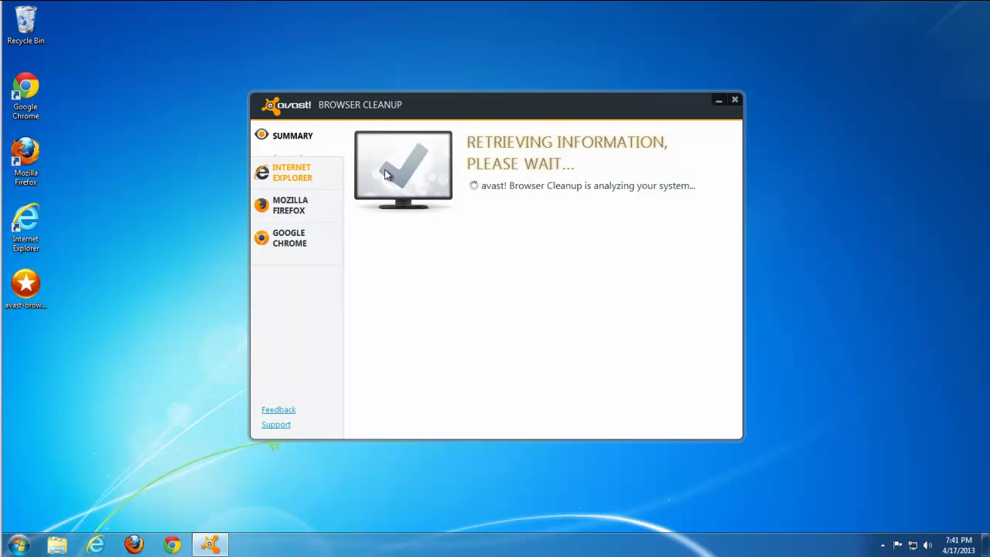
# - Remove all listed add-ons, including FaceSmooch, and clean up the browsers
pyautogui.moveTo(506, 93)
pyautogui.mouseDown()
pyautogui.moveTo(480, 100)
pyautogui.moveTo(488, 105)
pyautogui.mouseUp()
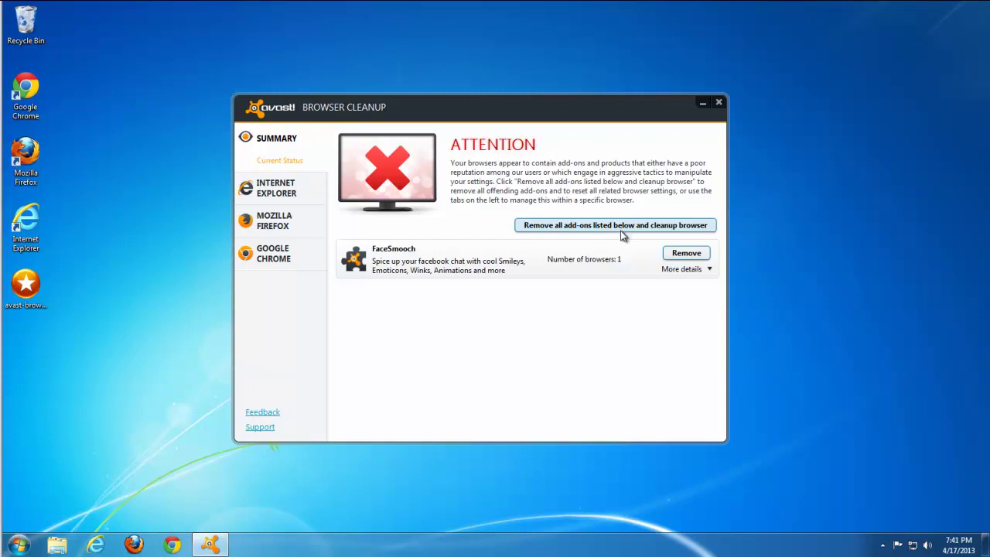
pyautogui.click(624, 228)
pyautogui.click(537, 325)
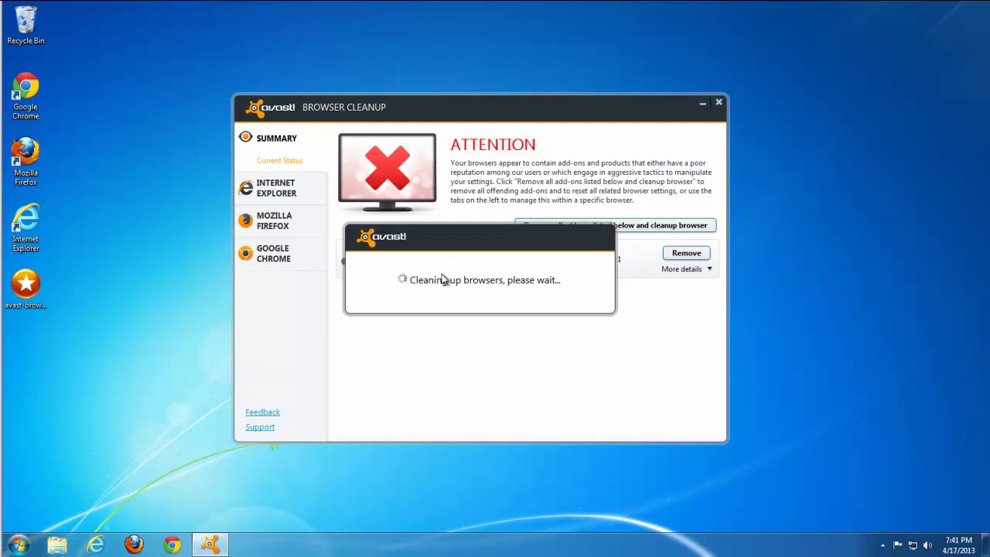
# - Dismiss the cleanup-finished message and review detected add-ons for Internet Explorer, Firefox and Chrome
pyautogui.click(584, 307)
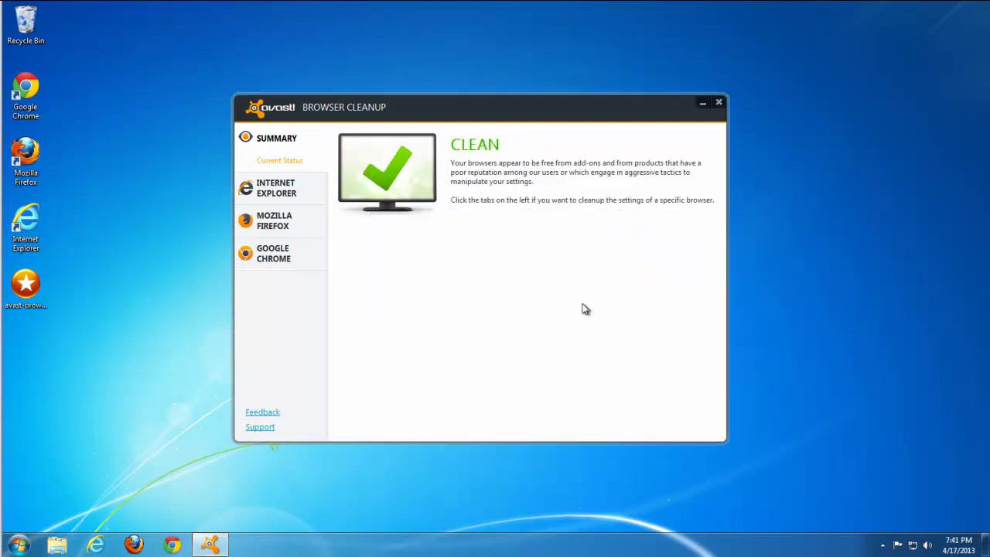
pyautogui.click(277, 190)
pyautogui.click(277, 204)
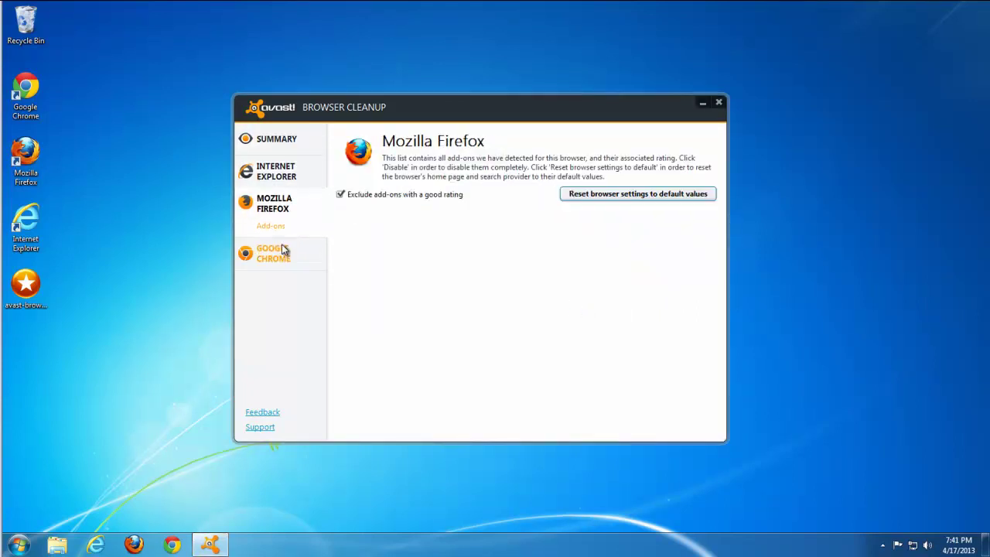
pyautogui.click(283, 250)
# - Reset Internet Explorer's browser settings to default values
pyautogui.click(276, 171)
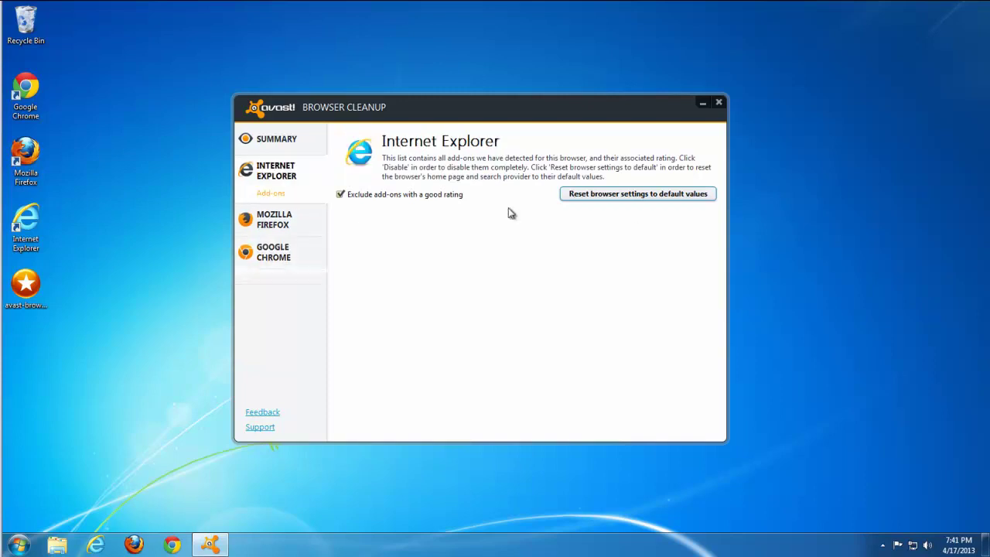
pyautogui.click(611, 195)
pyautogui.click(524, 328)
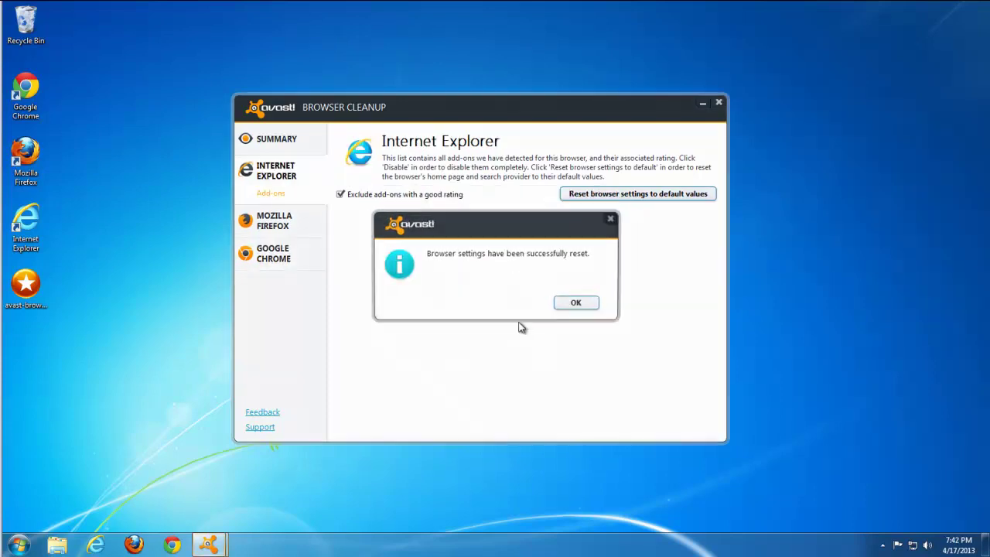
pyautogui.click(590, 307)
# - Confirm Firefox and Chrome have no flagged add-ons, then close Browser Cleanup
pyautogui.click(274, 220)
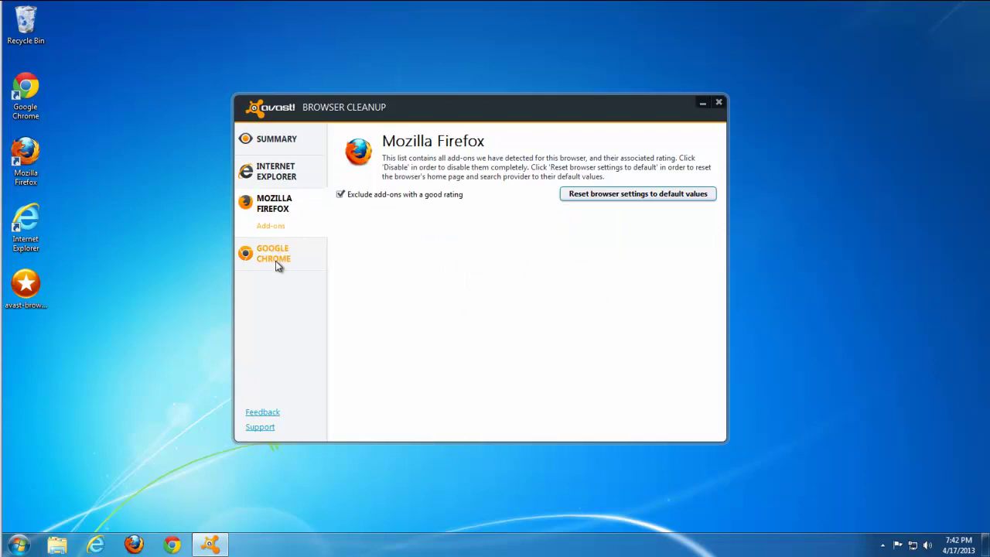
pyautogui.click(275, 261)
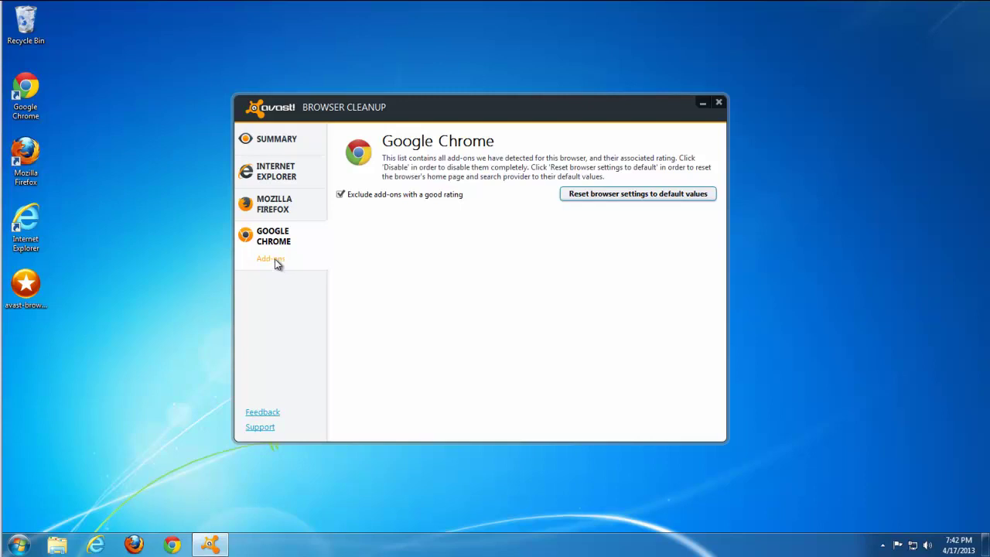
pyautogui.click(720, 103)
# - Launch regedit from the Start search and allow it through UAC
pyautogui.click(18, 545)
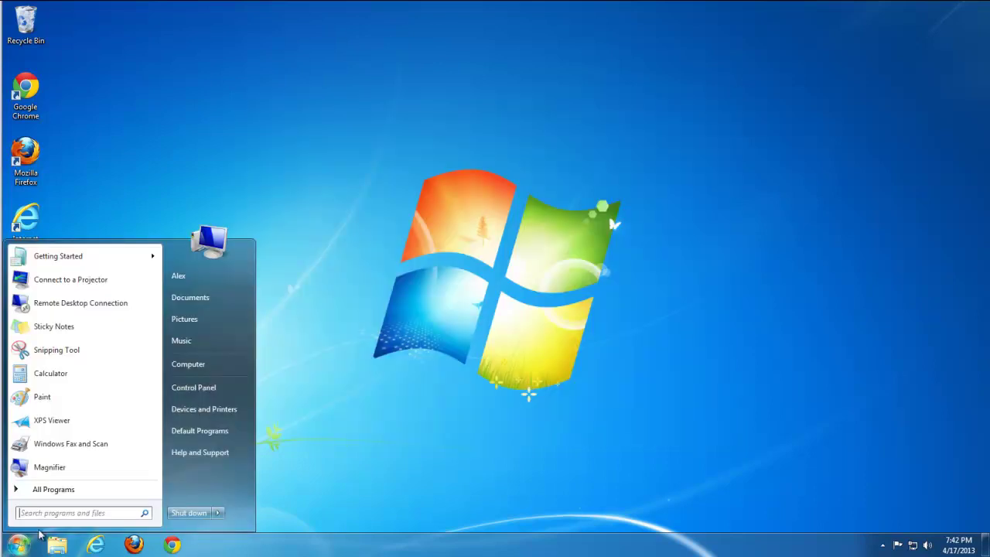
pyautogui.write('re')
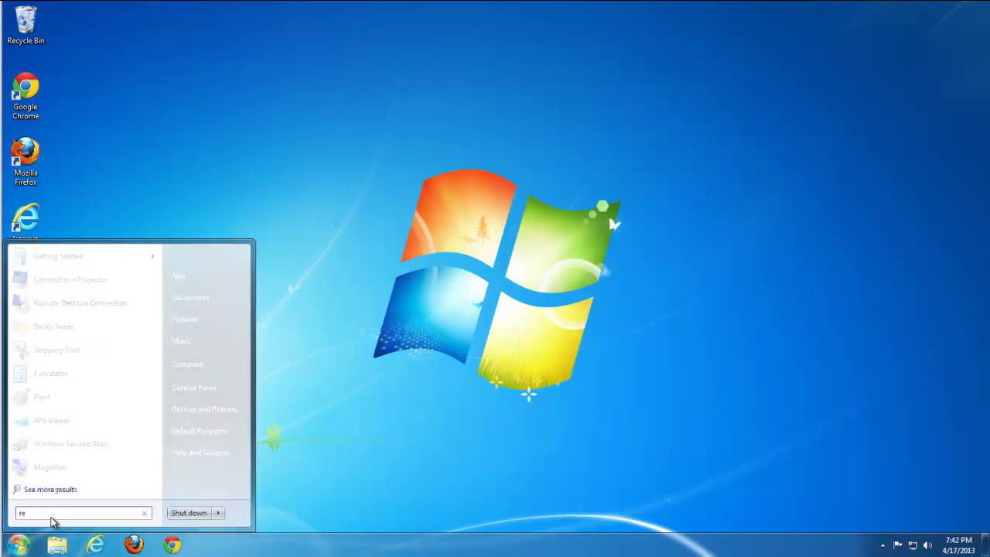
pyautogui.write('gedit')
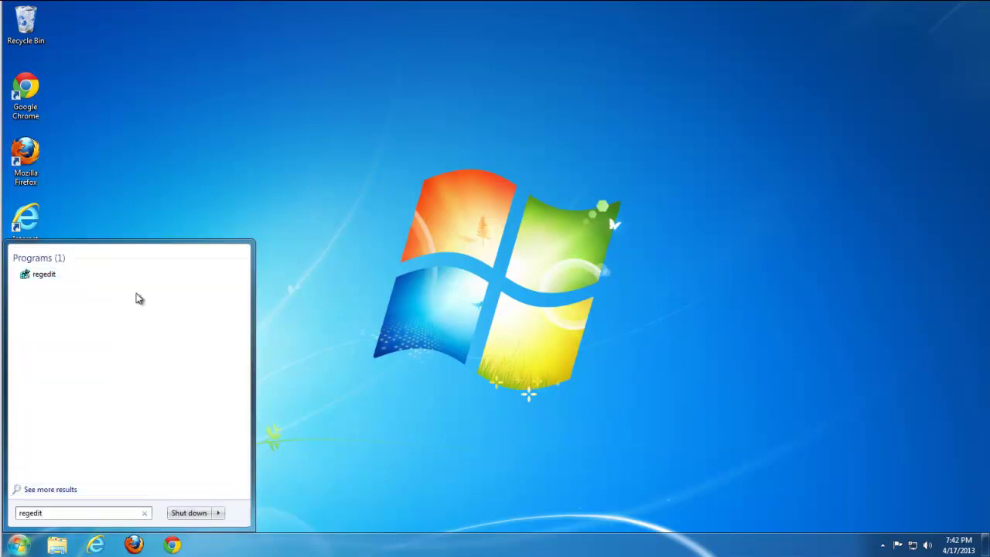
pyautogui.click(48, 277)
pyautogui.click(204, 399)
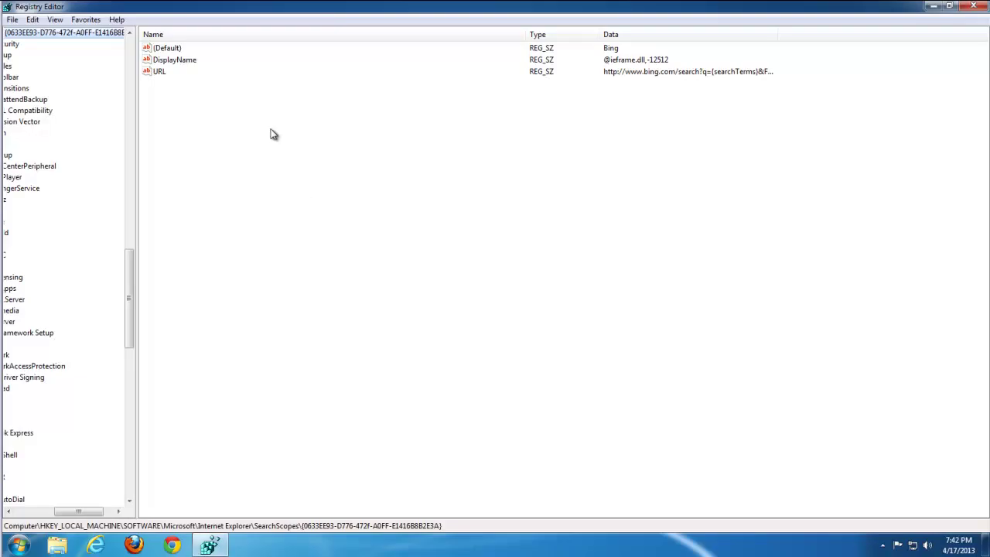
# - From the Computer root, search the whole registry for 'facesmooch'
pyautogui.moveTo(61, 514); pyautogui.dragTo(23, 514)
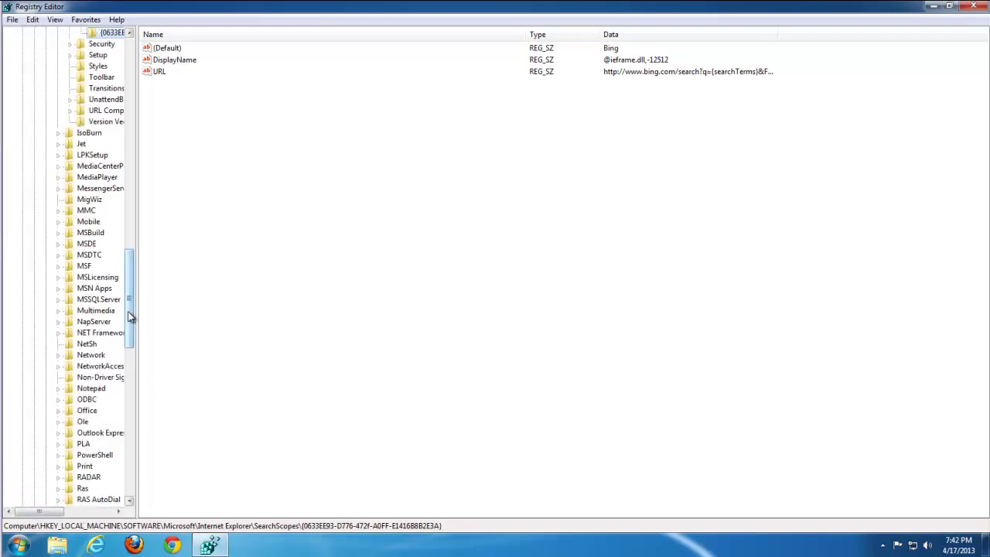
pyautogui.moveTo(131, 317); pyautogui.dragTo(131, 106)
pyautogui.click(23, 67)
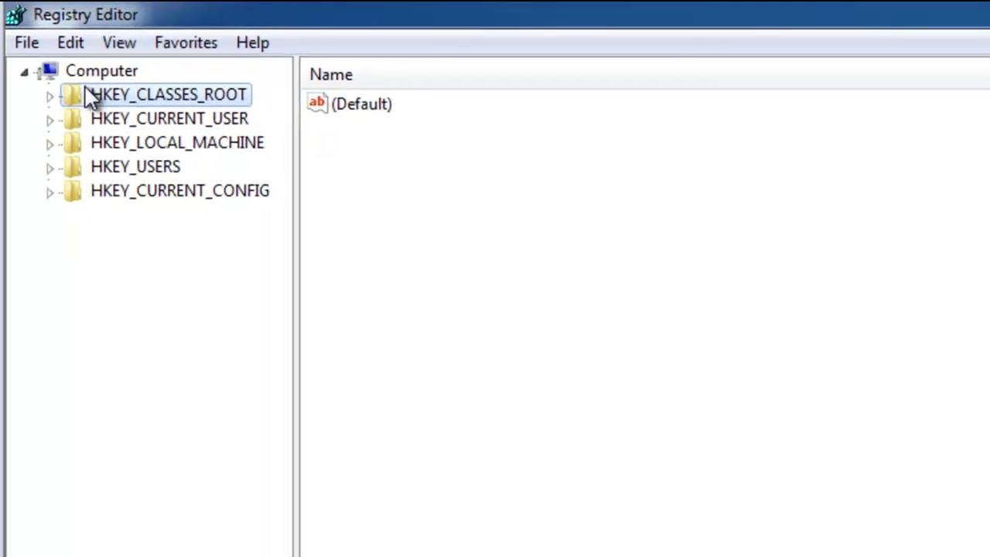
pyautogui.click(42, 33)
pyautogui.click(120, 264)
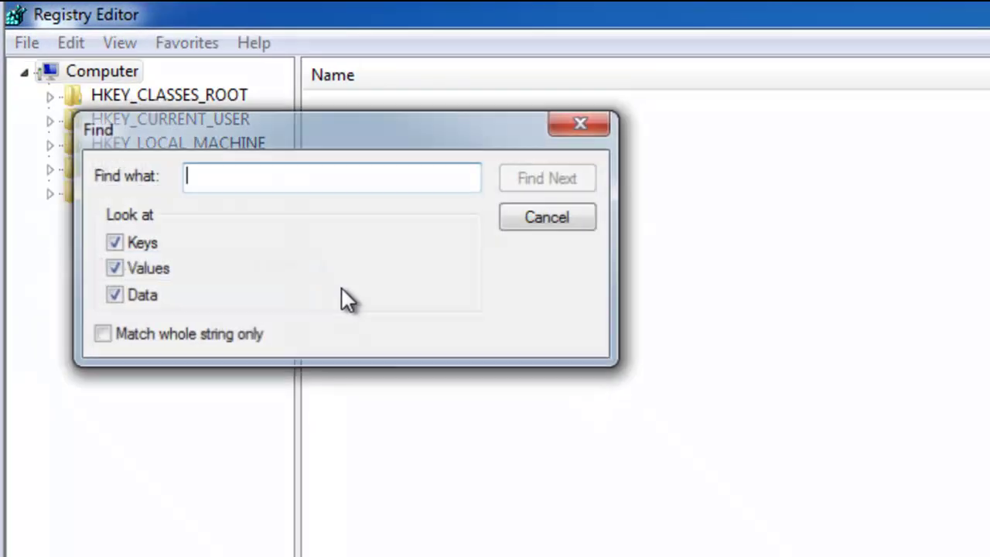
pyautogui.write('fac')
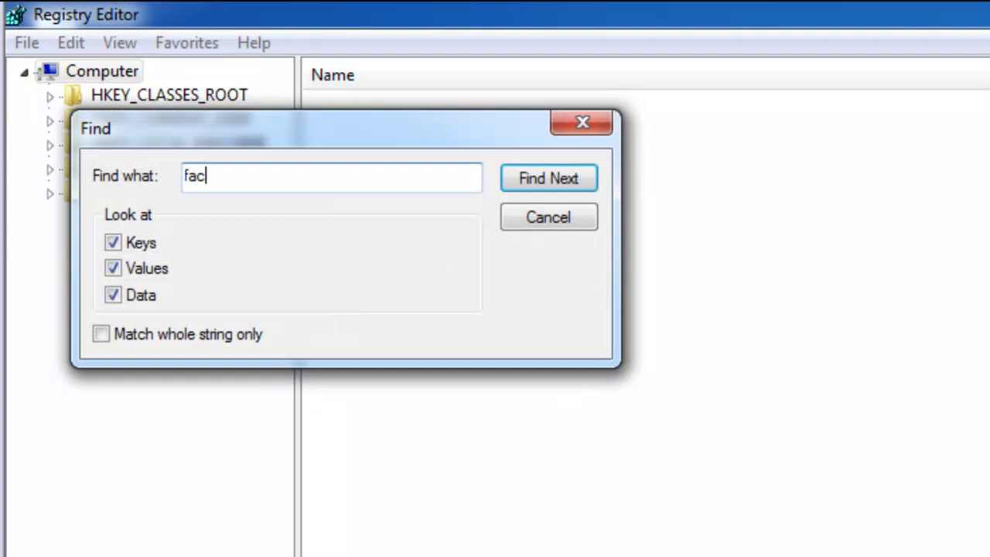
pyautogui.write('esmooch')
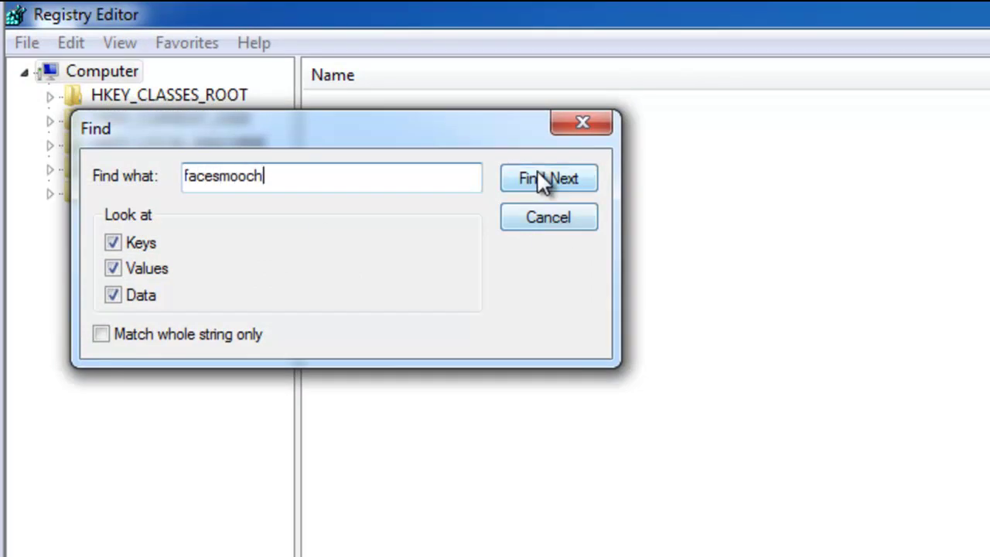
pyautogui.click(537, 176)
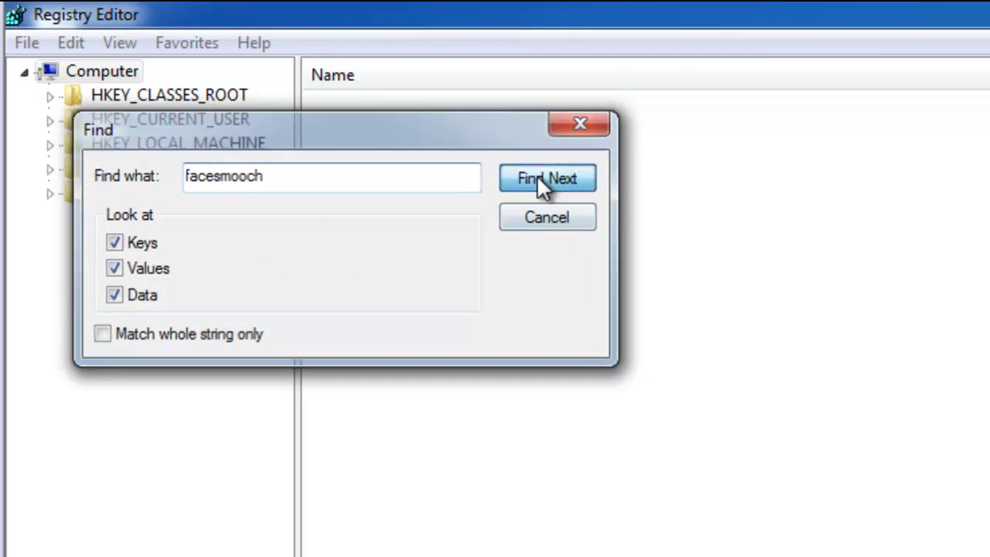
pyautogui.moveTo(278, 104); pyautogui.dragTo(514, 171)
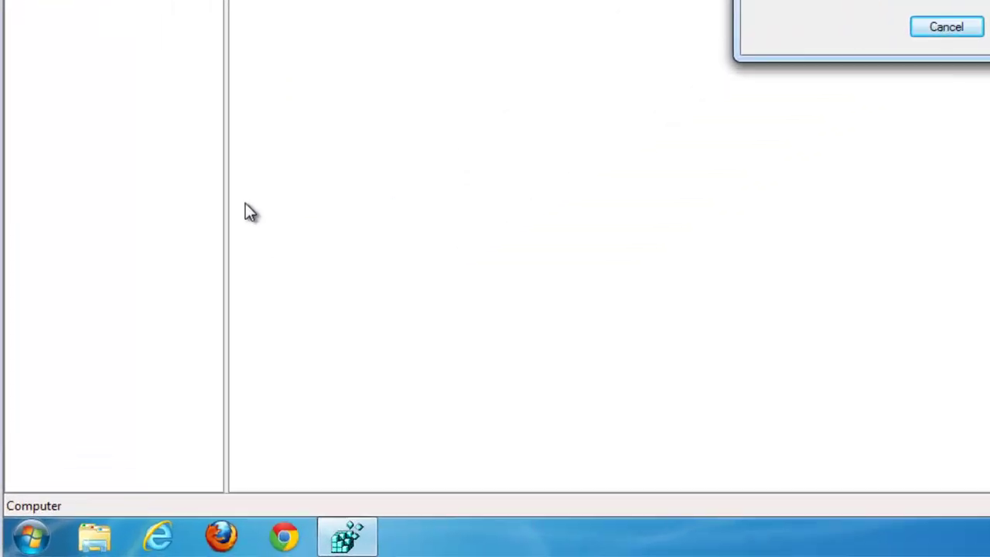
# - Search the whole computer for 'facesmooch' files and minimize the results window
pyautogui.click(39, 536)
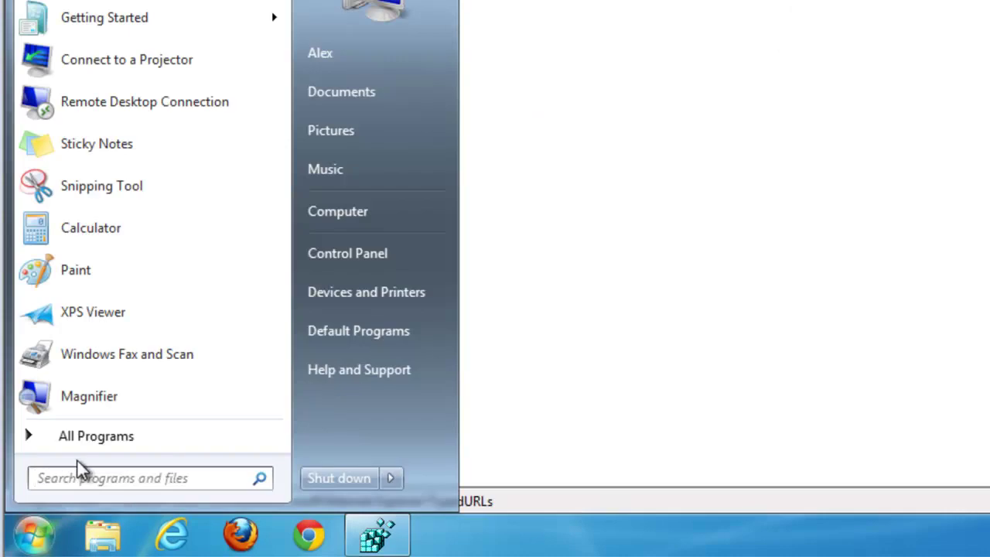
pyautogui.write('fac')
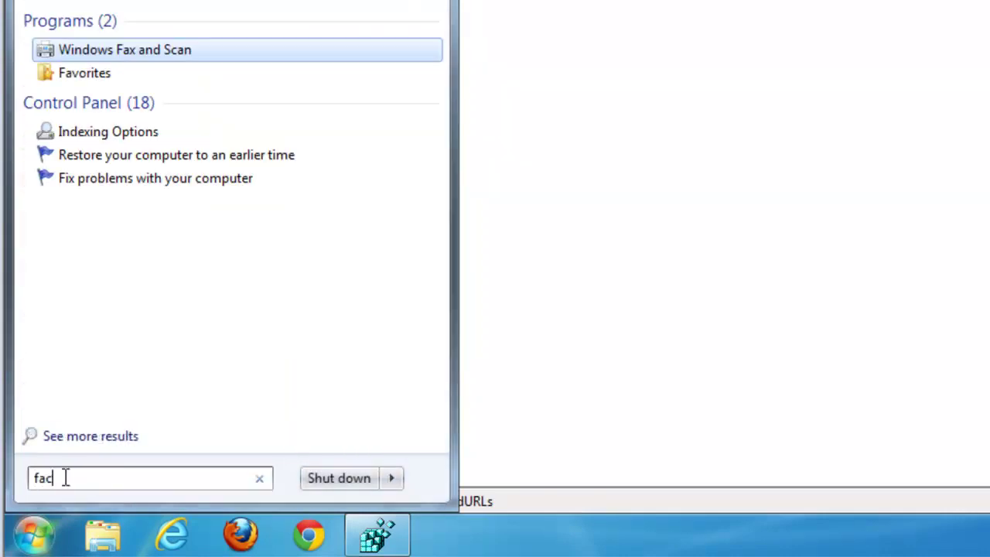
pyautogui.write('esmooc')
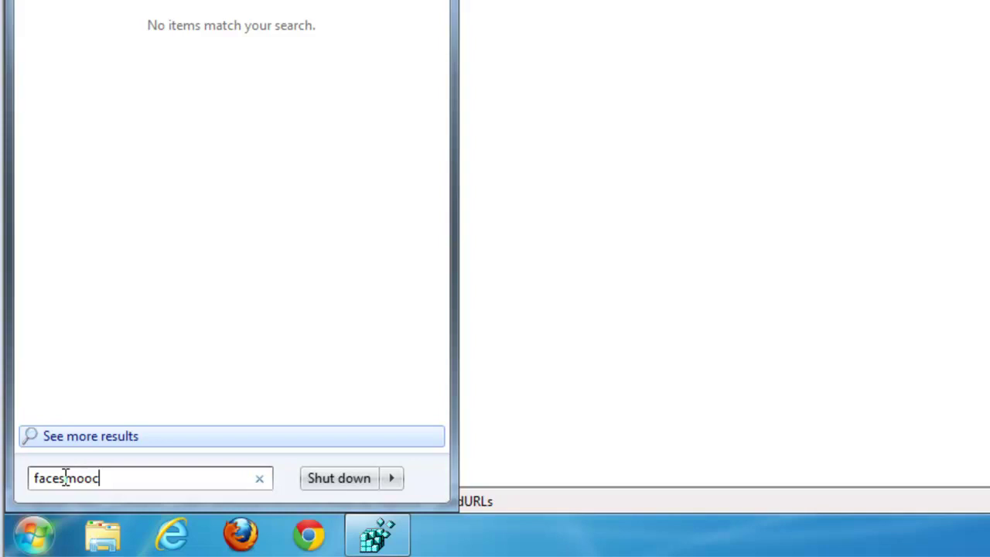
pyautogui.write('h')
pyautogui.click(82, 435)
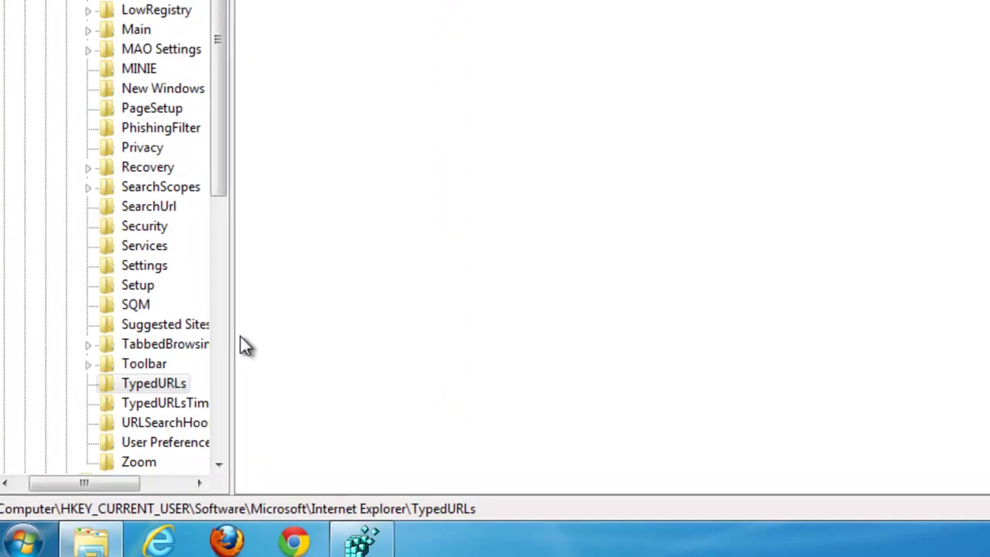
pyautogui.click(335, 179)
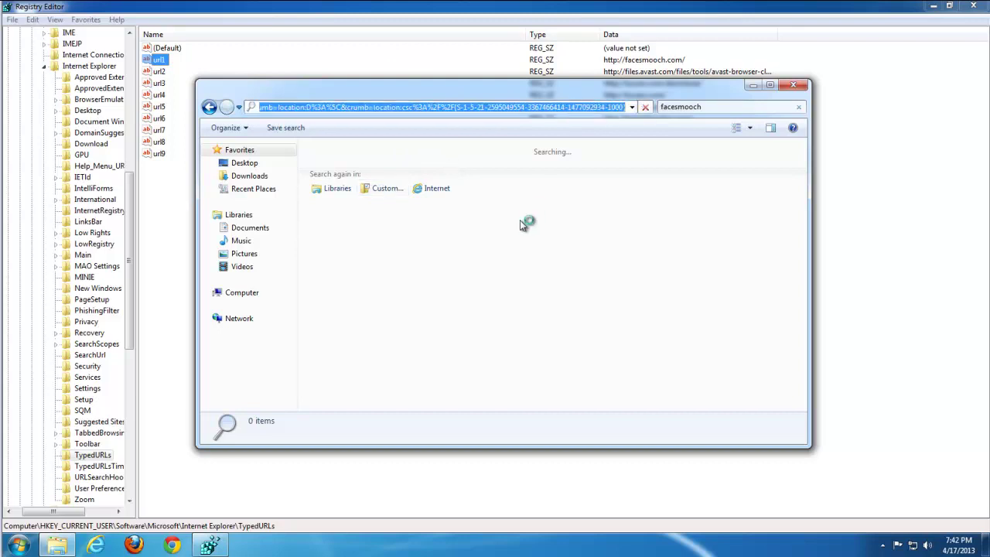
pyautogui.click(752, 85)
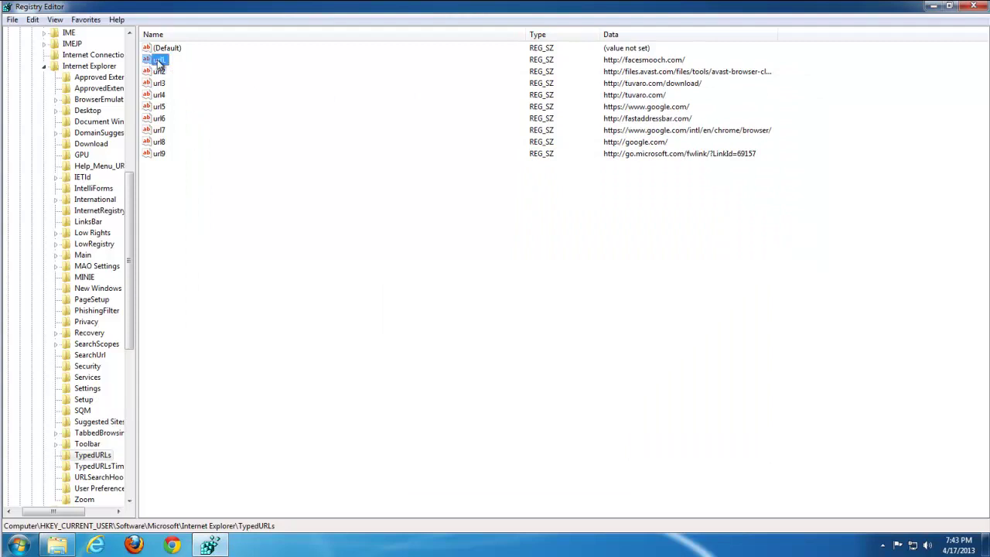
# - Delete the url1 TypedURLs entry and the facesmooch.exe Persisted value
pyautogui.press('Delete')
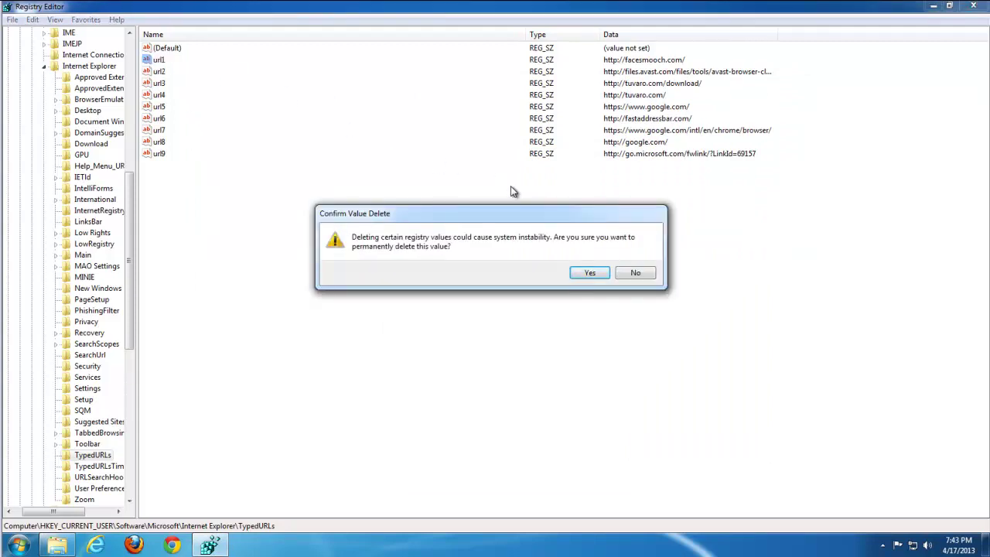
pyautogui.click(582, 270)
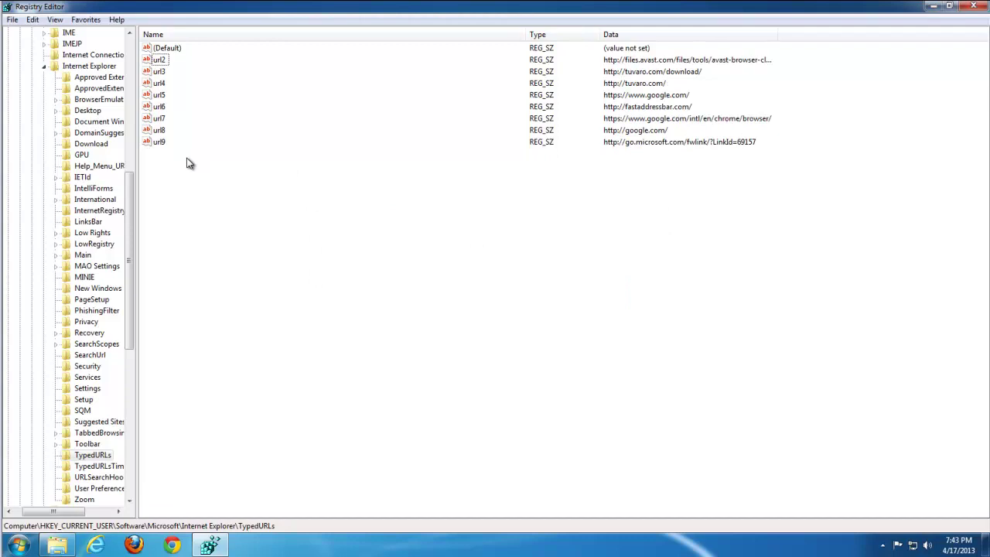
pyautogui.press('F3')
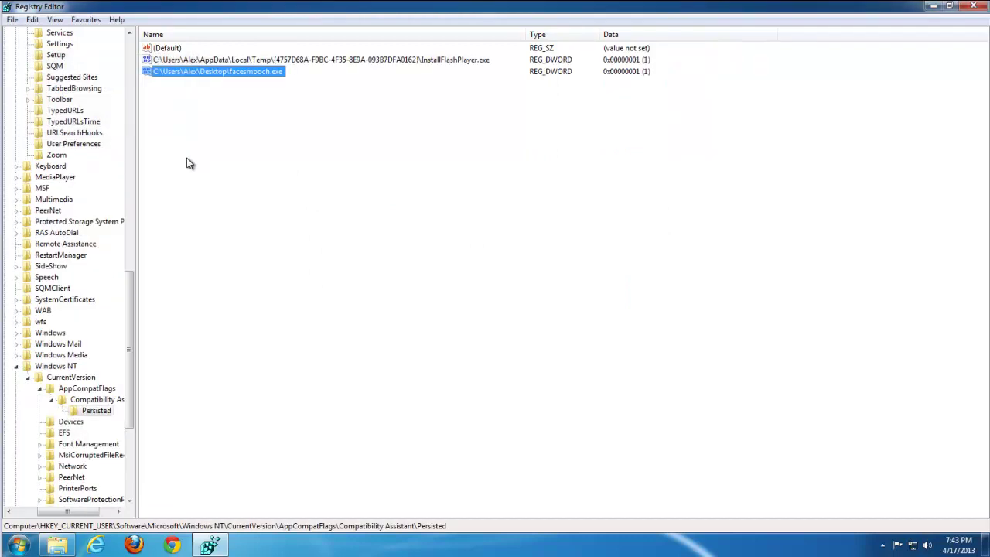
pyautogui.press('Delete')
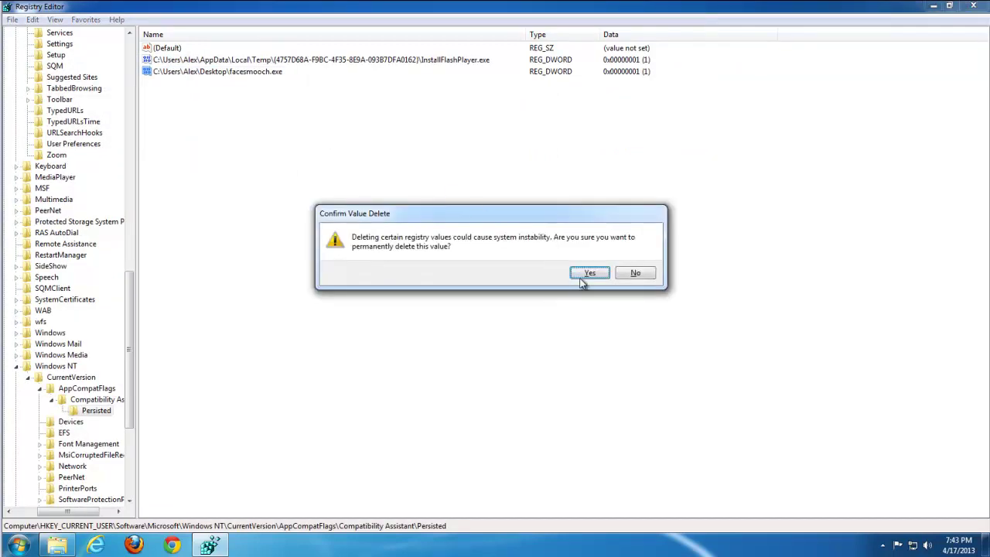
pyautogui.click(588, 274)
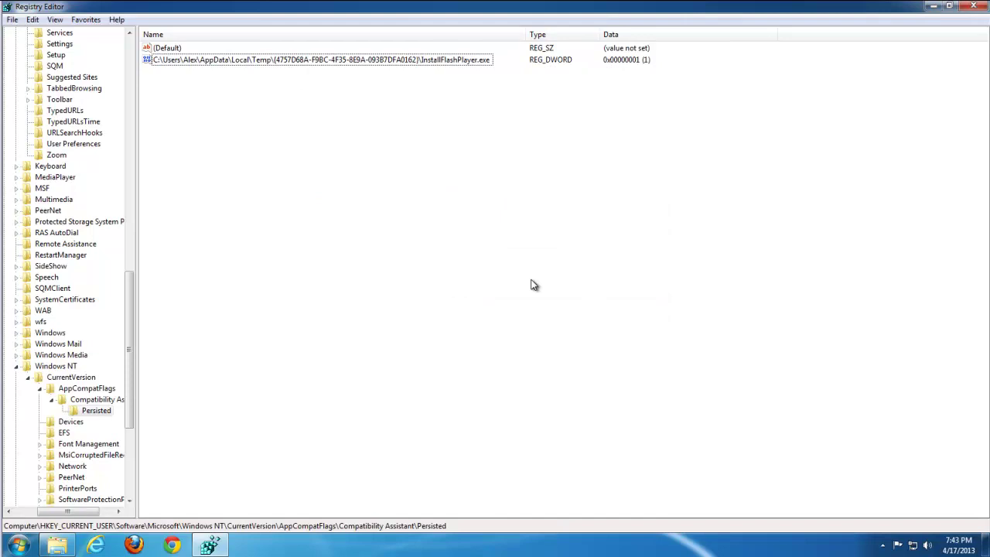
pyautogui.press('F3')
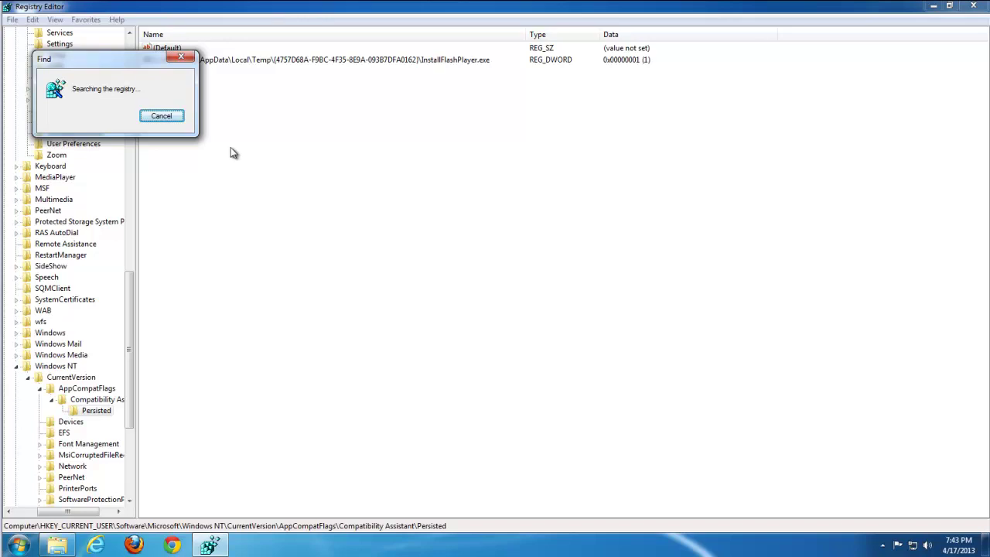
# - Empty the PendingFileRenameOperations value and finish the registry search
pyautogui.moveTo(125, 65); pyautogui.dragTo(497, 238)
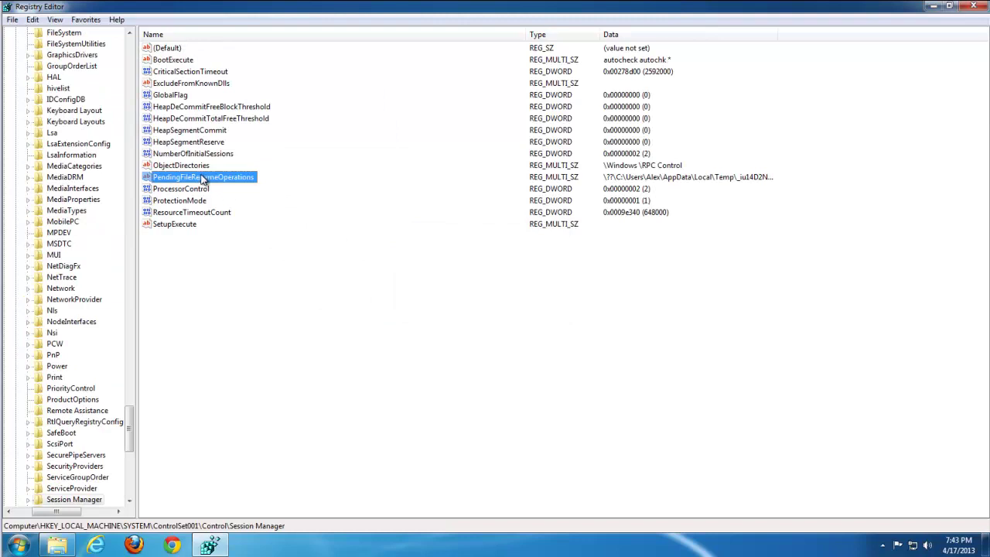
pyautogui.doubleClick(202, 177)
pyautogui.press('Delete')
pyautogui.click(183, 237)
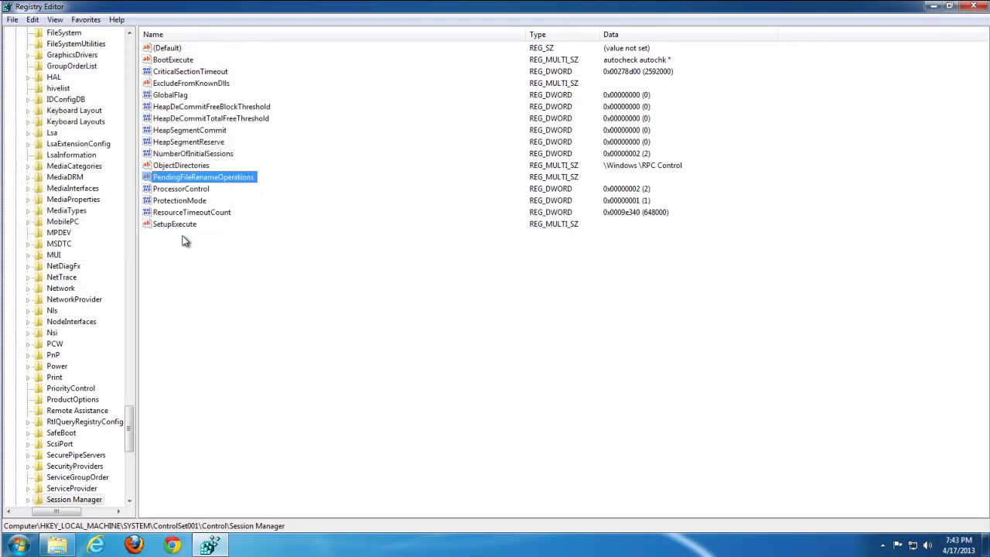
pyautogui.press('F3')
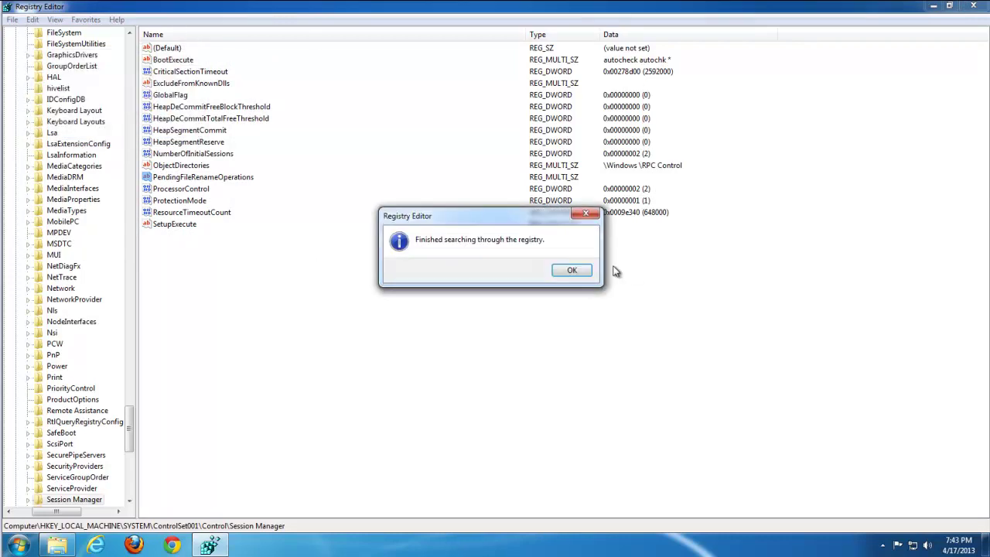
pyautogui.click(571, 272)
# - Close Registry Editor and delete the FaceSmooch Smileys folder with administrator permission
pyautogui.click(973, 7)
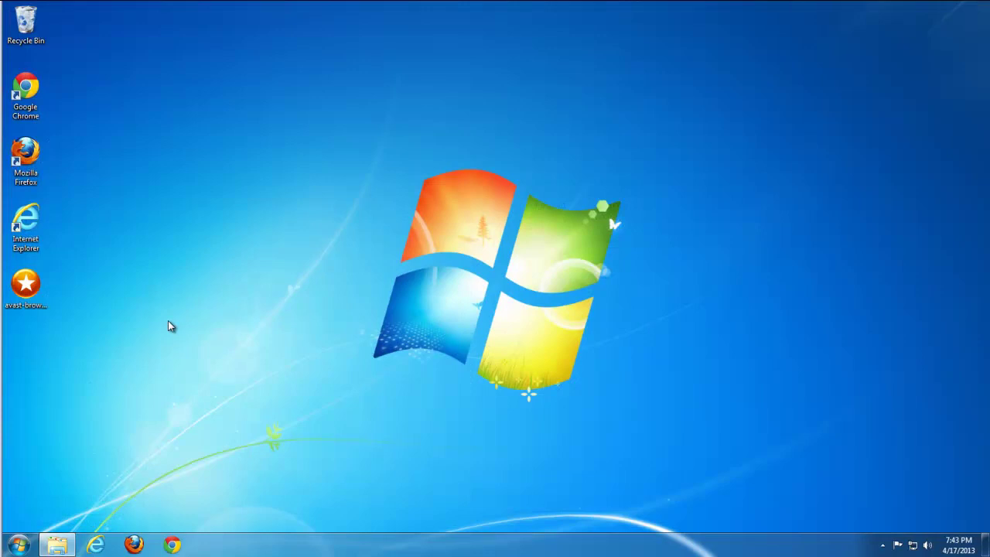
pyautogui.click(61, 545)
pyautogui.click(441, 154)
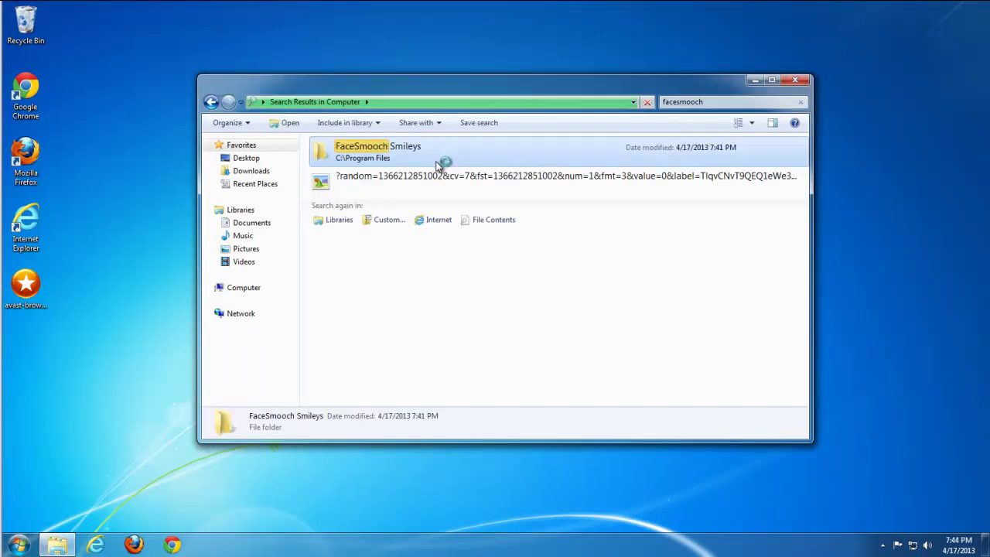
pyautogui.press('Delete')
pyautogui.click(540, 322)
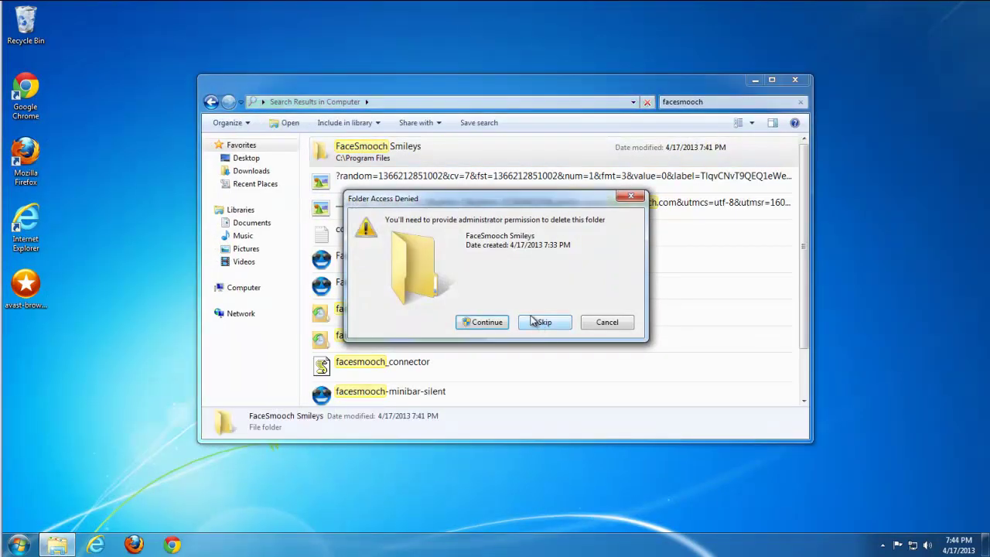
pyautogui.click(486, 329)
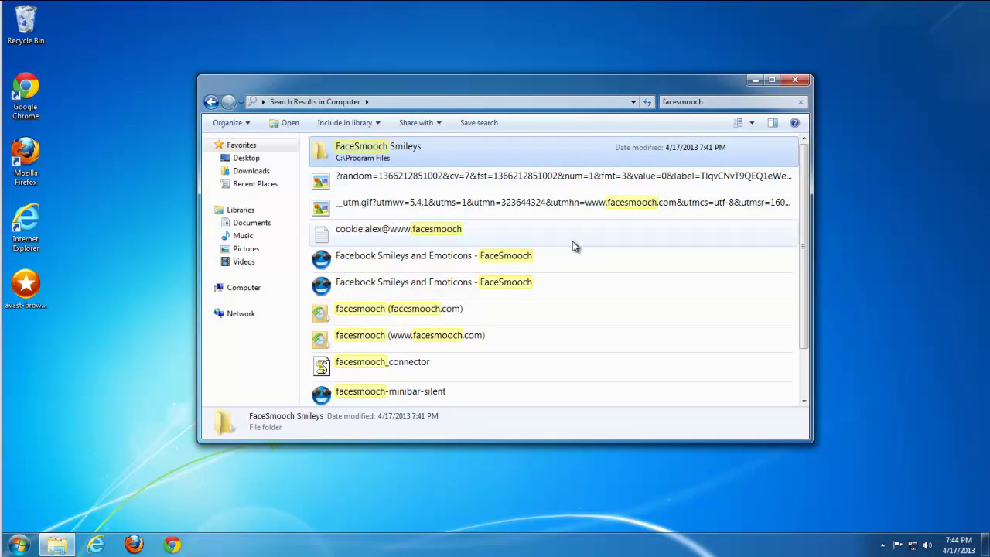
# - Delete the facesmooch cookie from the search results
pyautogui.click(398, 189)
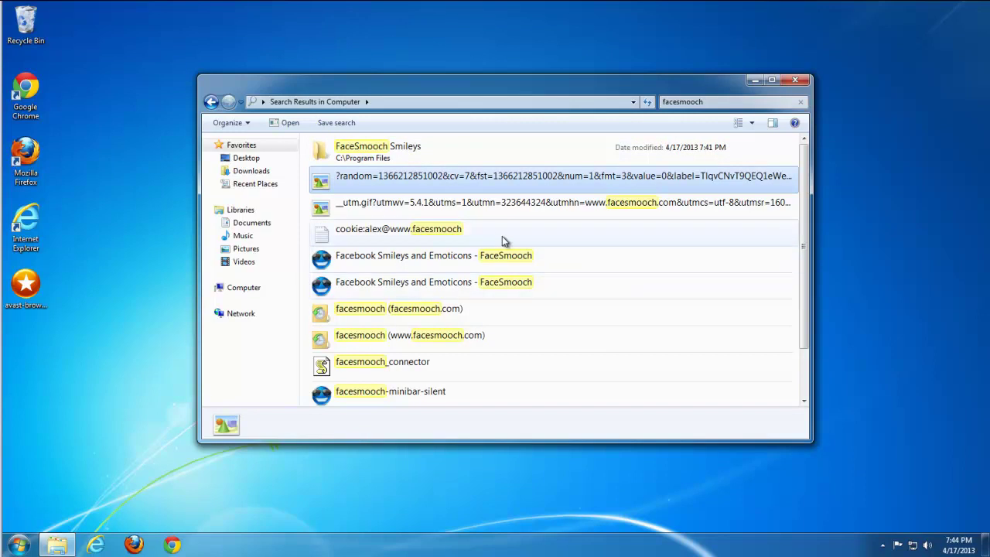
pyautogui.click(397, 205)
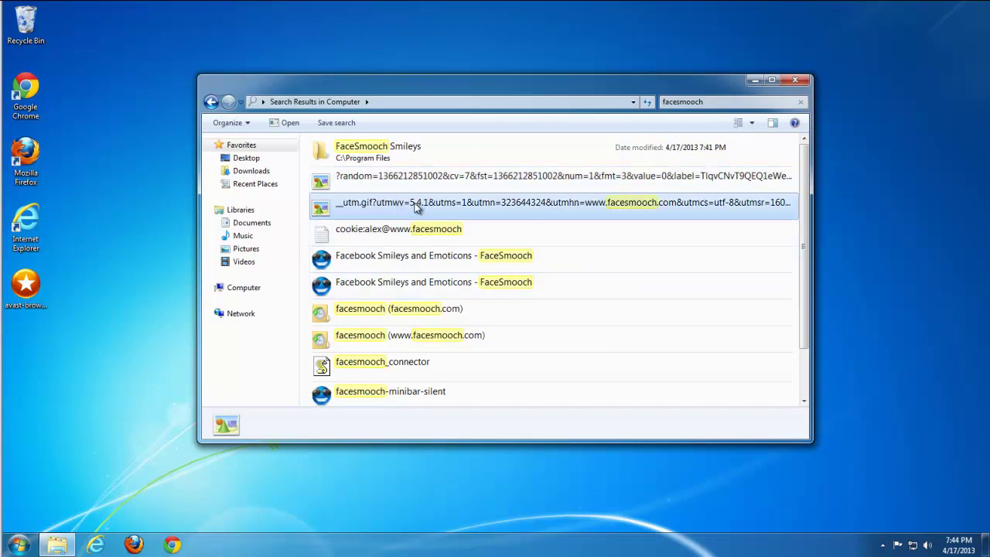
pyautogui.click(449, 230)
pyautogui.press('Delete')
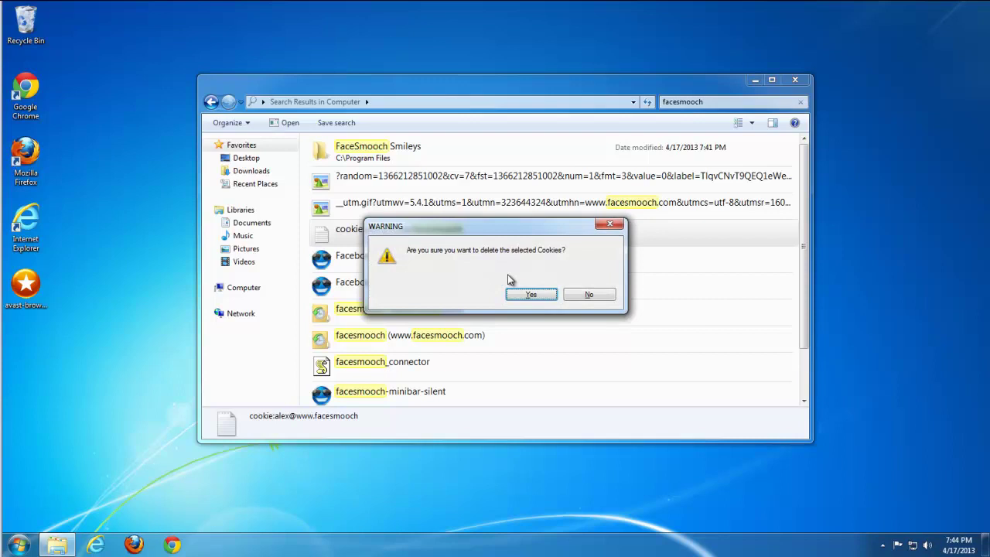
pyautogui.click(531, 294)
# - Delete the Facebook Smileys and facesmooch.com history entries; select the connector and minibar entries
pyautogui.click(410, 258)
pyautogui.press('Delete')
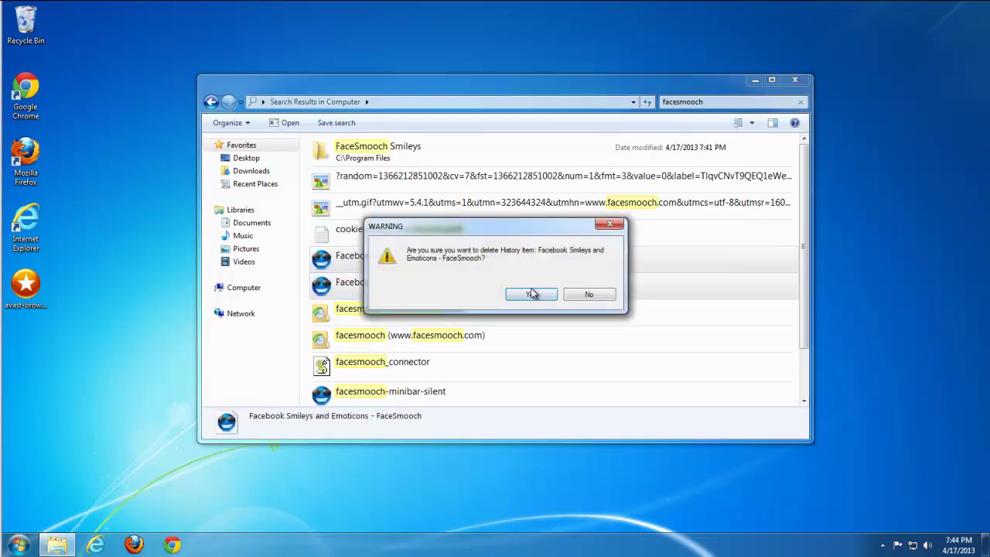
pyautogui.click(532, 294)
pyautogui.click(397, 308)
pyautogui.press('Delete')
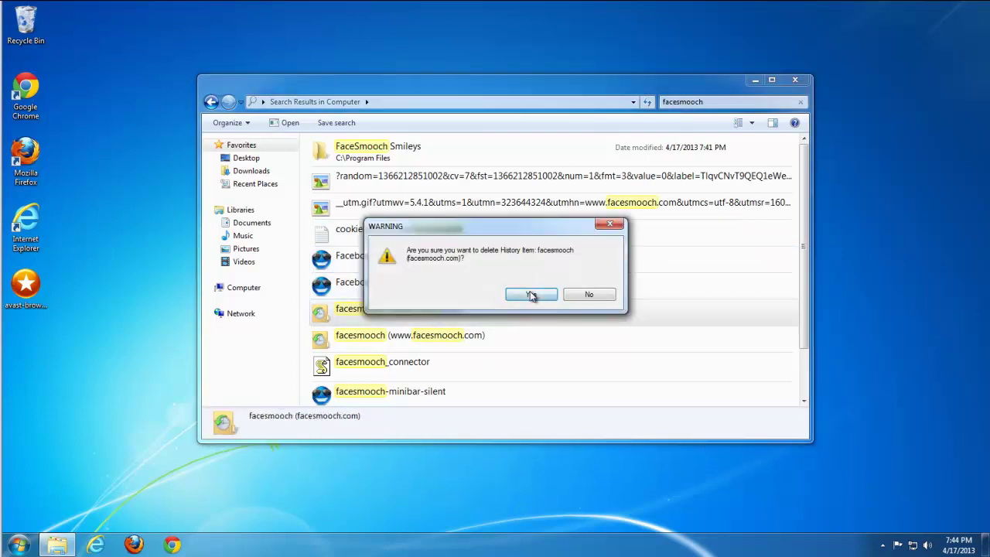
pyautogui.click(532, 294)
pyautogui.click(438, 361)
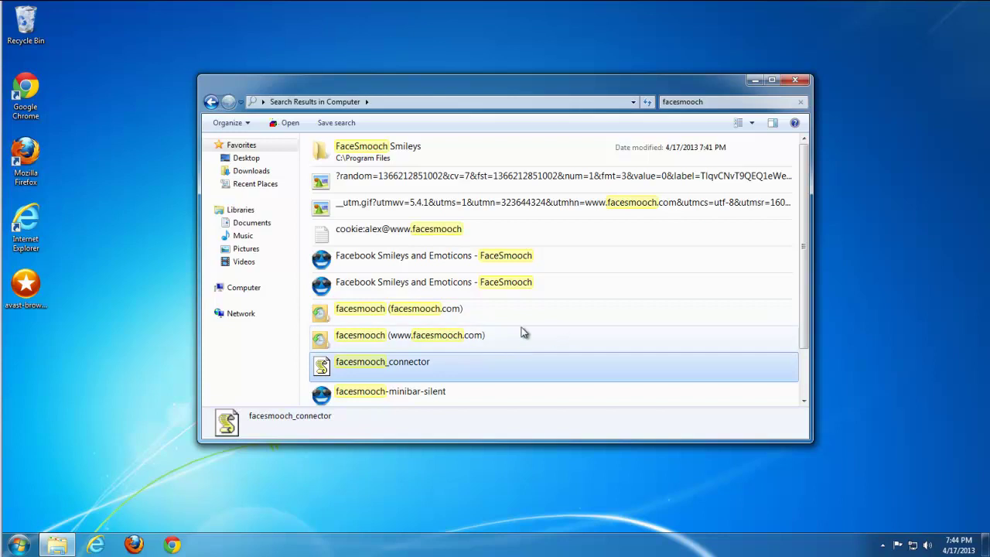
pyautogui.click(394, 399)
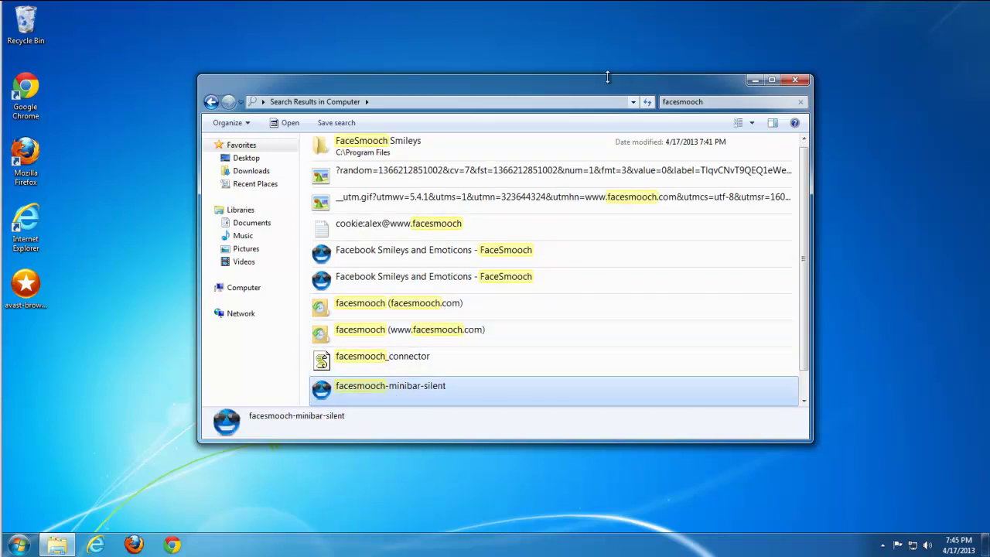
# - Rerun the facesmooch search from the address bar, which now shows 'No items match'
pyautogui.moveTo(607, 77); pyautogui.dragTo(556, 53)
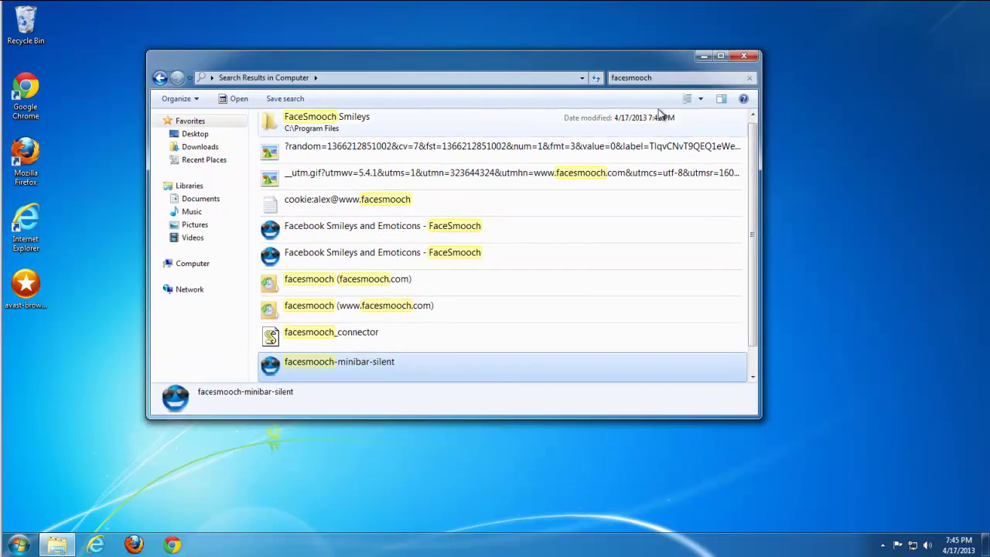
pyautogui.moveTo(450, 56); pyautogui.dragTo(473, 71)
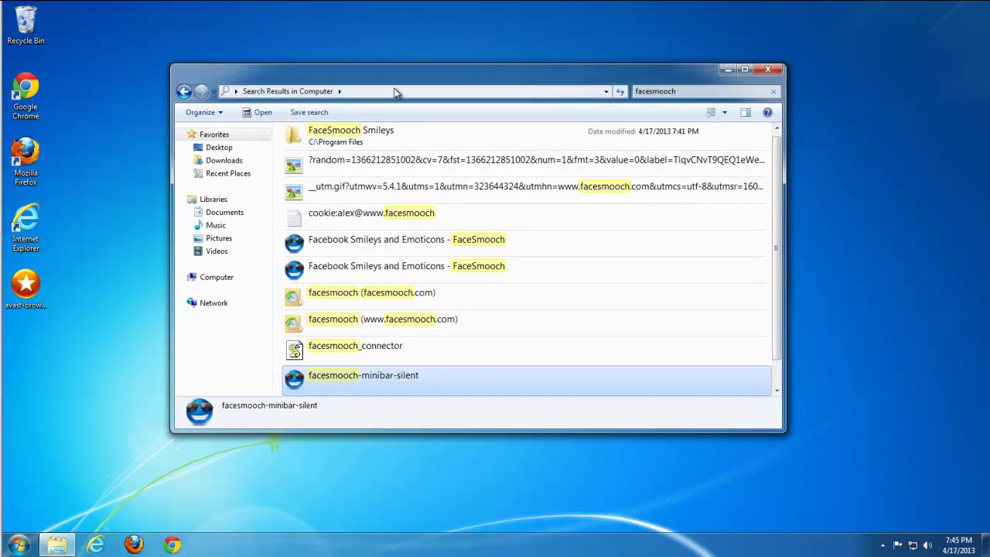
pyautogui.click(395, 92)
pyautogui.moveTo(478, 80); pyautogui.dragTo(487, 83)
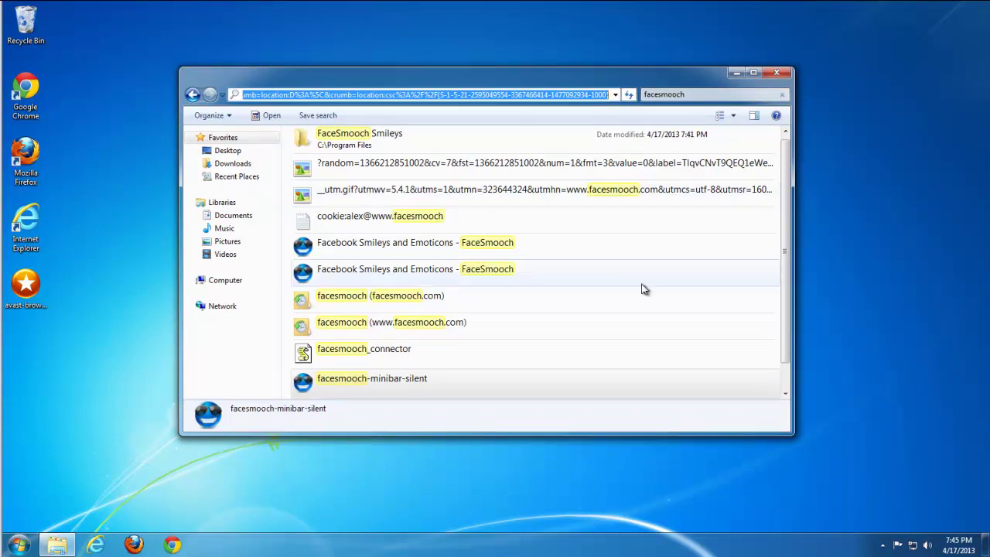
pyautogui.moveTo(783, 247)
pyautogui.mouseDown()
pyautogui.moveTo(780, 260)
pyautogui.moveTo(781, 195)
pyautogui.mouseUp()
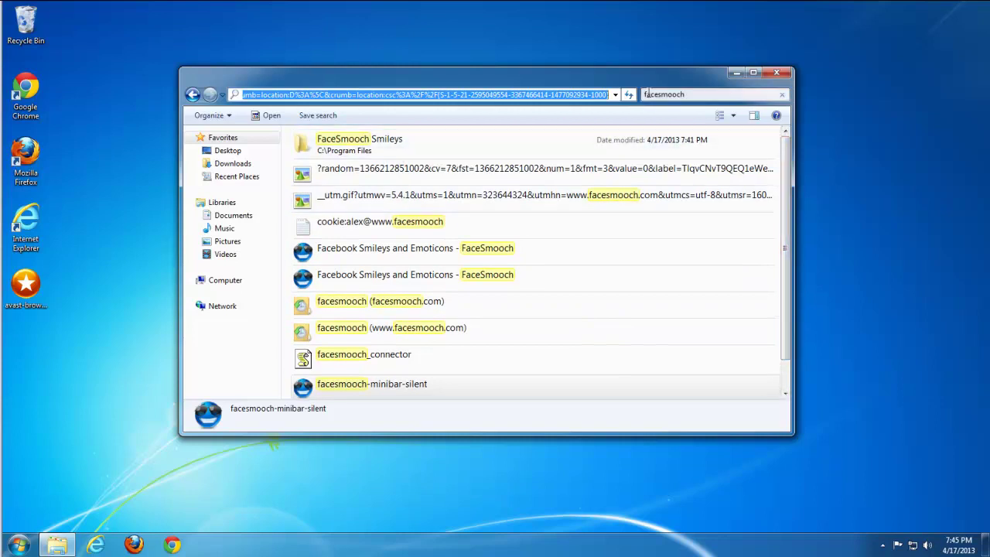
pyautogui.click(611, 97)
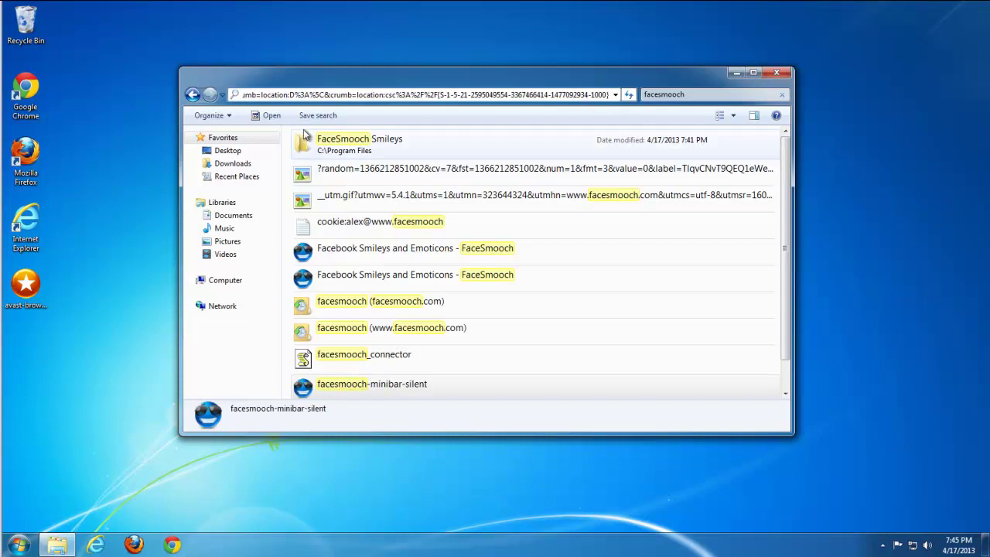
pyautogui.press('Return')
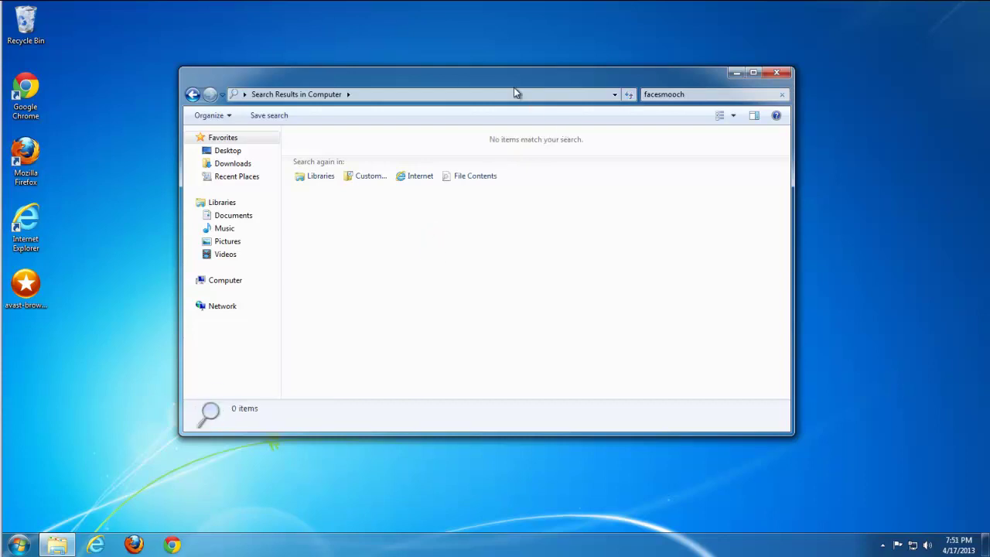
pyautogui.moveTo(514, 82); pyautogui.dragTo(531, 82)
# - Close the empty search results window and refresh the desktop
pyautogui.click(794, 72)
pyautogui.rightClick(241, 263)
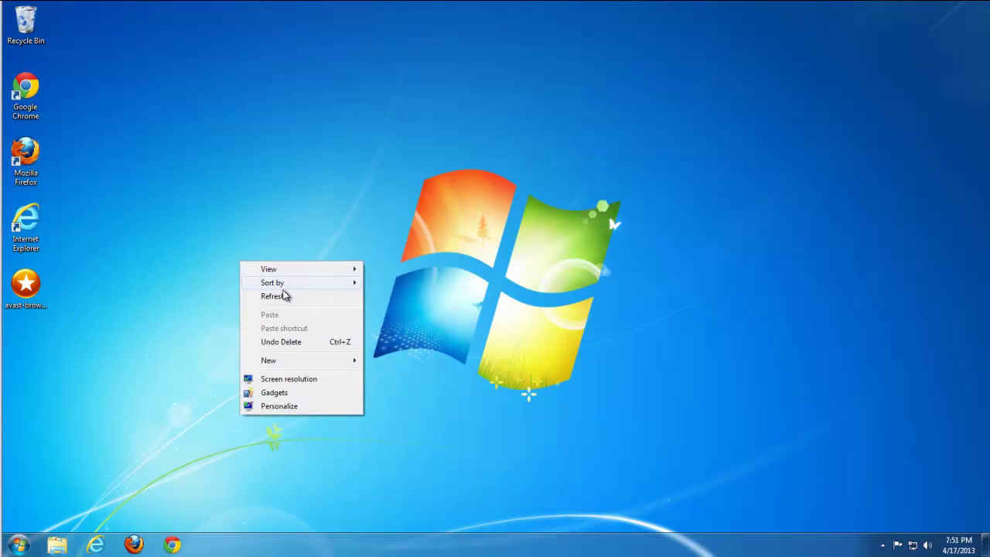
pyautogui.click(280, 294)
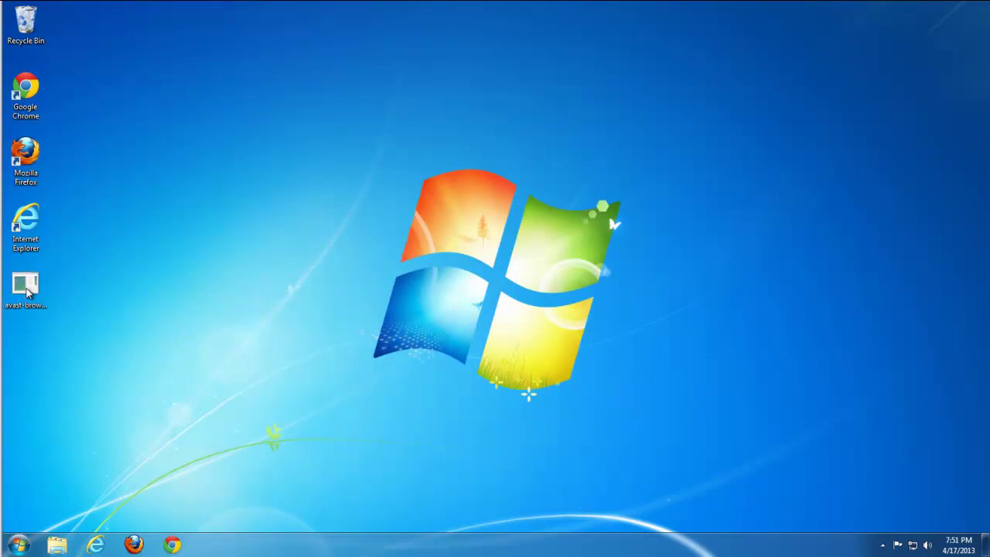
# - Relaunch Avast Browser Cleanup as administrator to recheck the browsers
pyautogui.rightClick(27, 288)
pyautogui.click(77, 312)
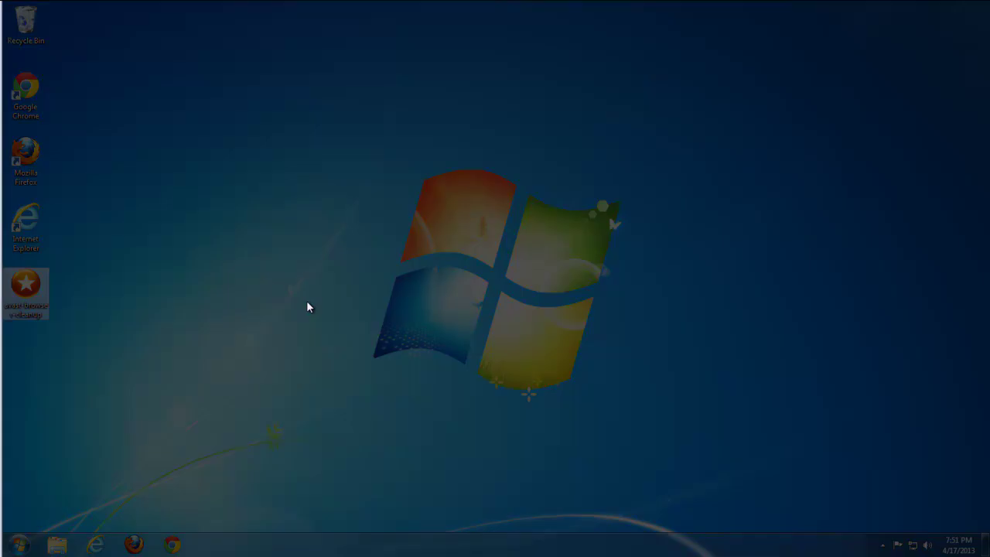
pyautogui.click(552, 298)
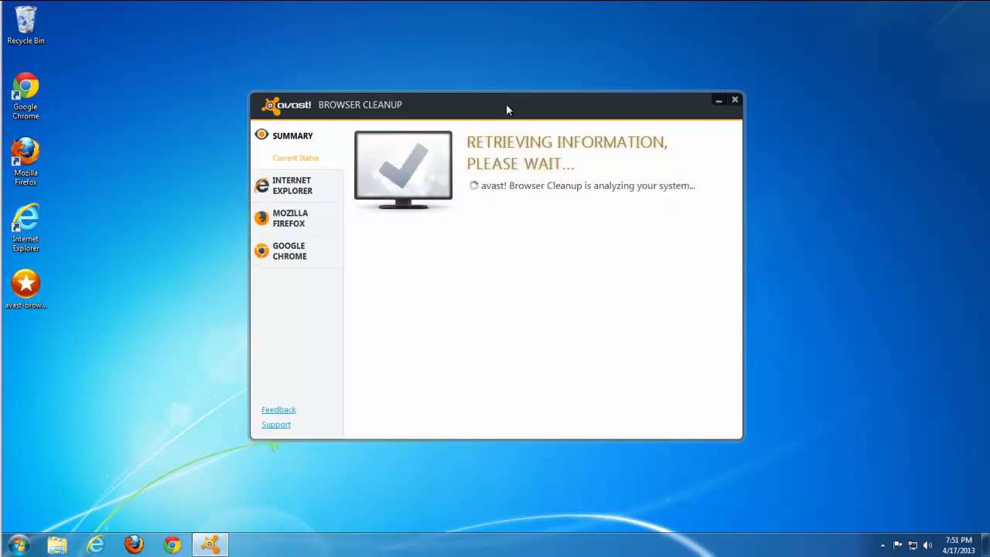
pyautogui.moveTo(513, 112); pyautogui.dragTo(506, 105)
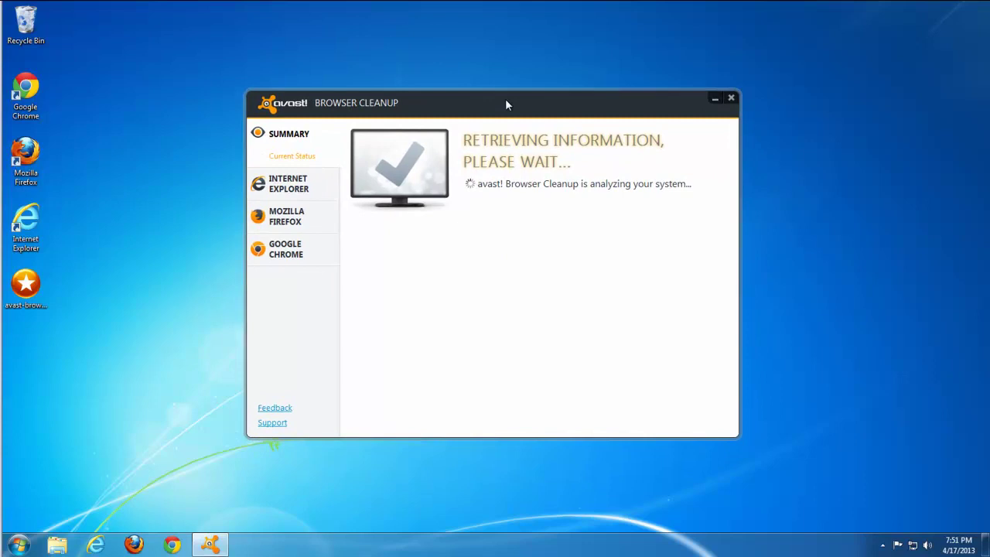